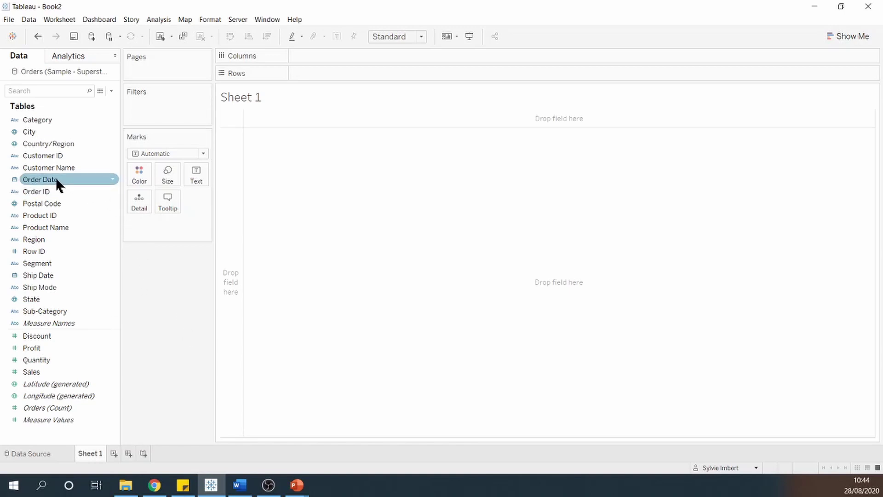
Put MONTH(Order Date) on Columns and WEEKDAY(Order Date) on Rows.
{"action": "left_click_drag", "start_coordinate": [57, 181], "coordinate": [350, 62]}
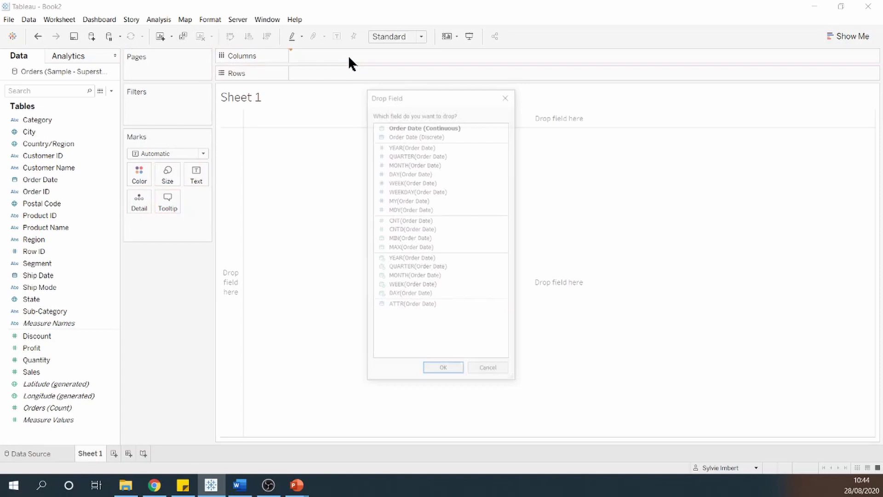
{"action": "left_click", "coordinate": [423, 163]}
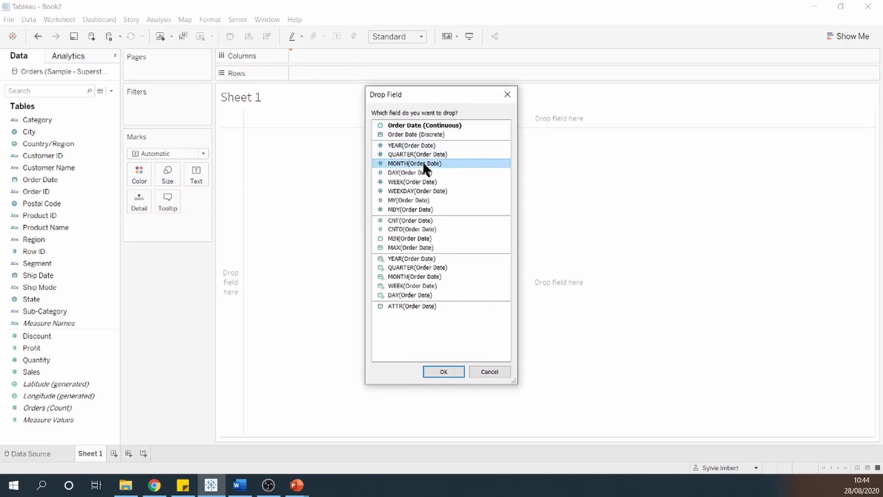
{"action": "left_click", "coordinate": [435, 370]}
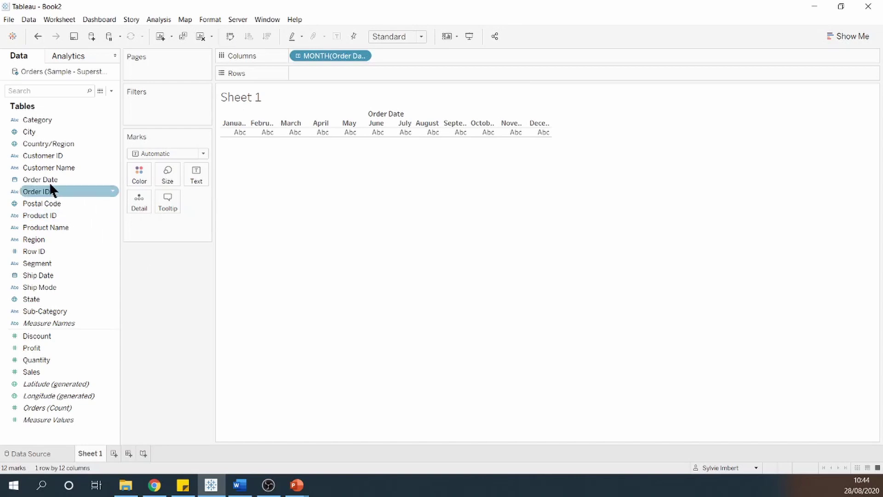
{"action": "left_click_drag", "start_coordinate": [49, 180], "coordinate": [328, 70]}
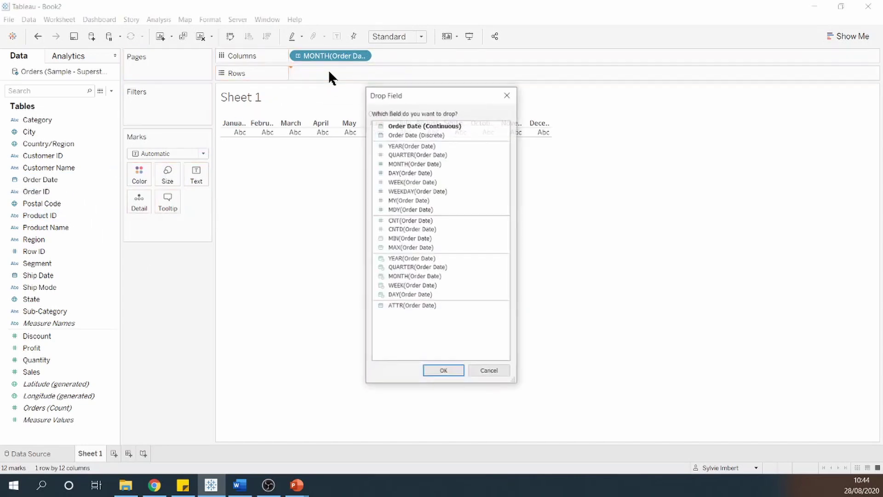
{"action": "left_click", "coordinate": [423, 190]}
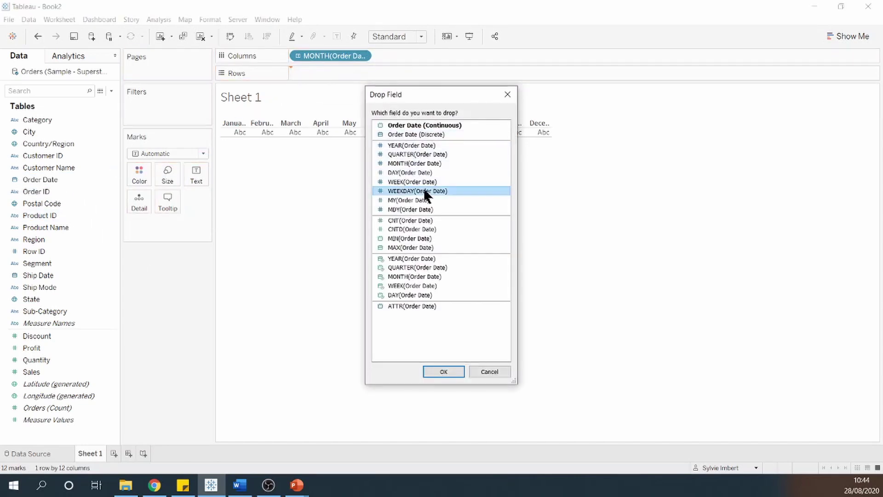
{"action": "left_click", "coordinate": [443, 371]}
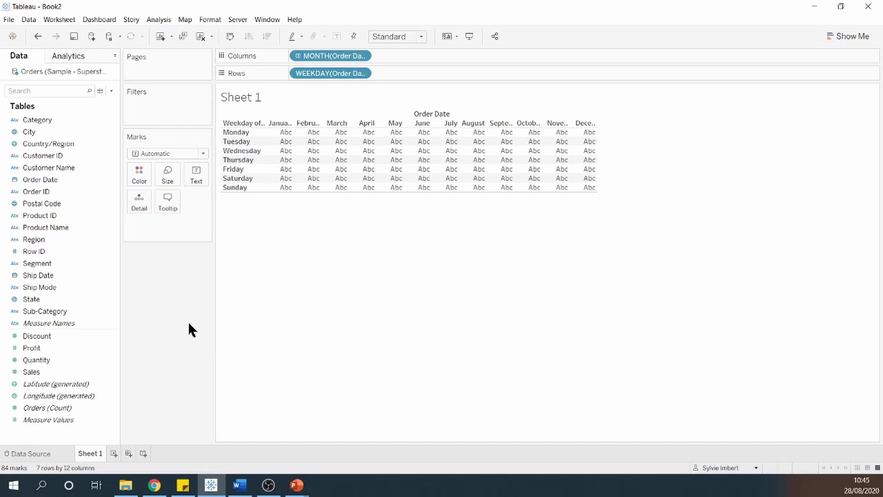
Fit the grid to Entire View and colour its cells by SUM(Sales).
{"action": "left_click", "coordinate": [419, 37]}
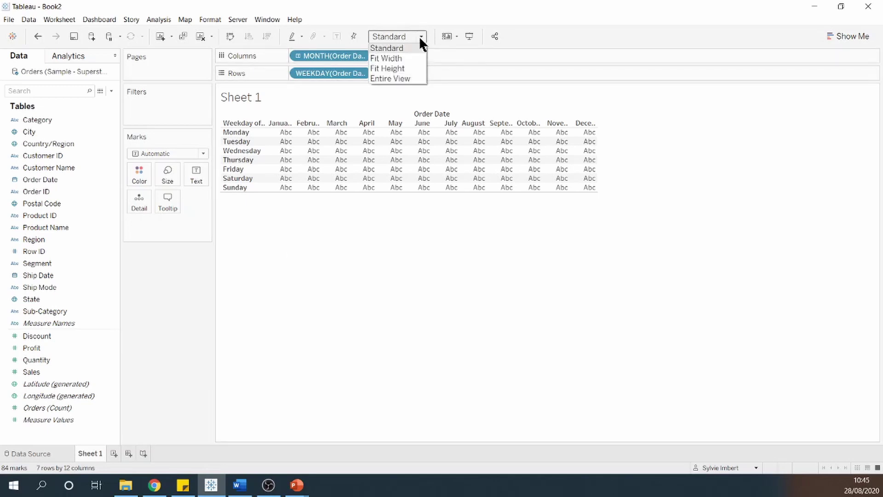
{"action": "left_click", "coordinate": [409, 76]}
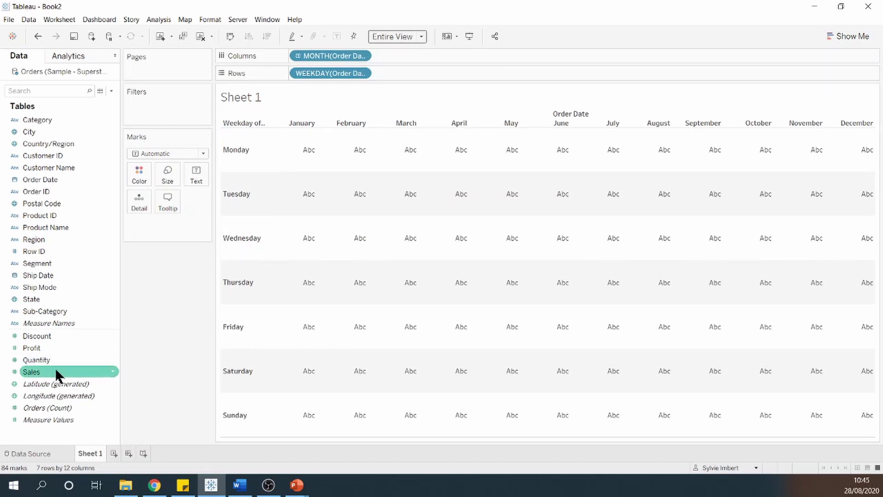
{"action": "left_click_drag", "start_coordinate": [57, 372], "coordinate": [143, 176]}
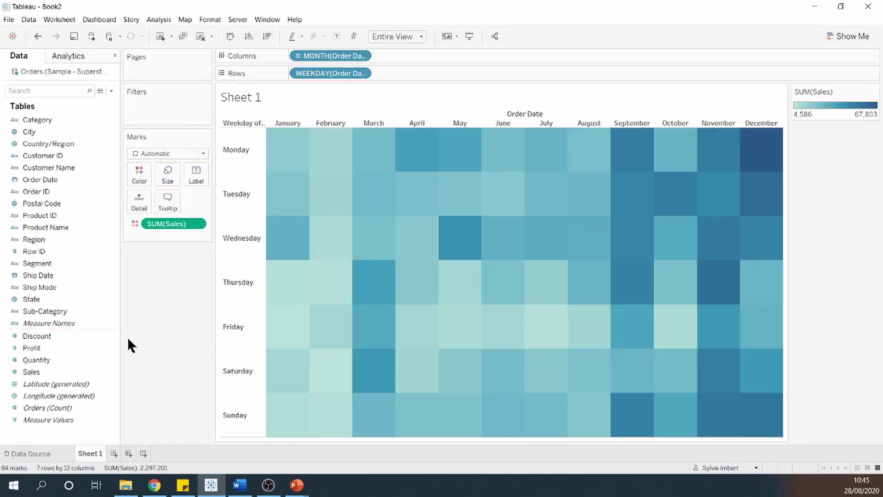
Rename the Sheet 1 worksheet to 'Heatmap'.
{"action": "right_click", "coordinate": [92, 452]}
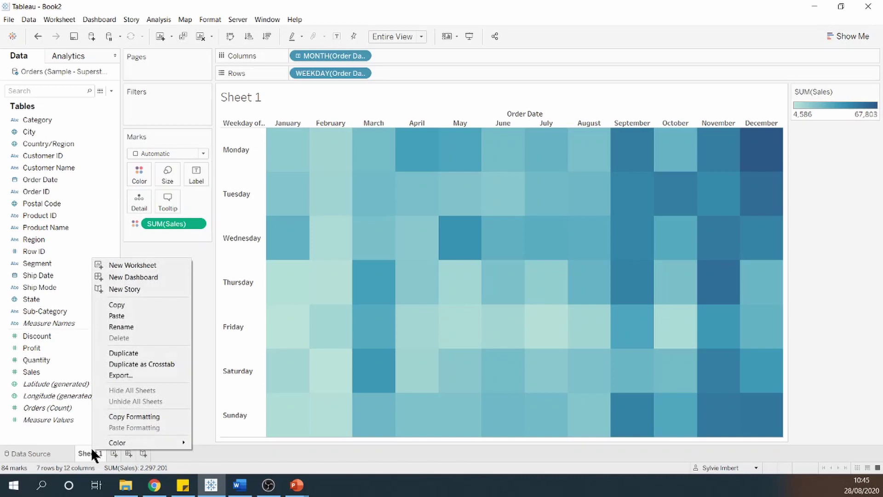
{"action": "left_click", "coordinate": [128, 325]}
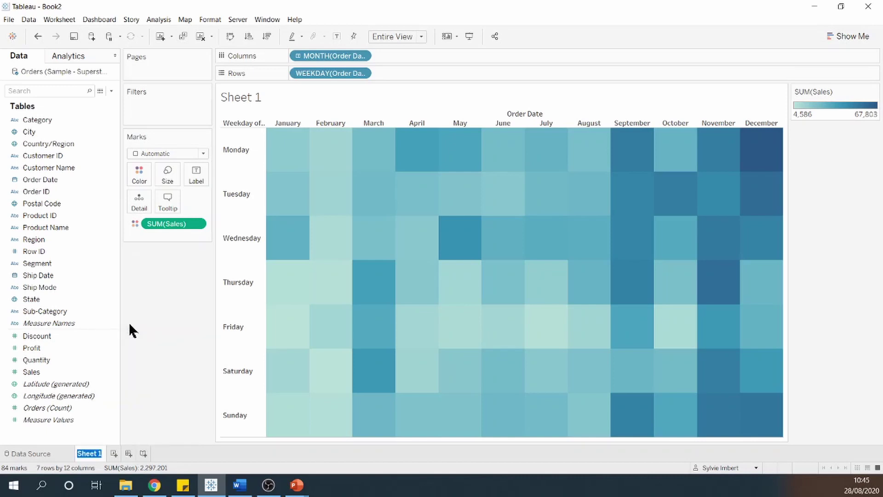
{"action": "type", "text": "Heatmap"}
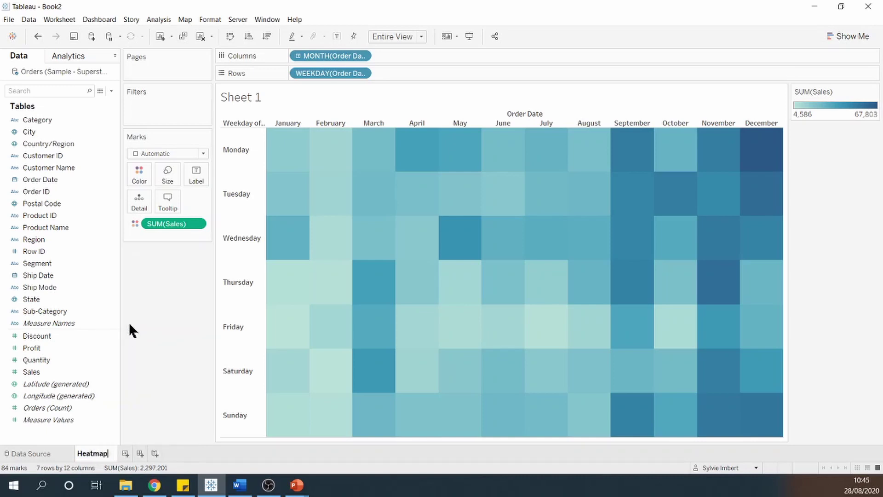
{"action": "key", "text": "Return"}
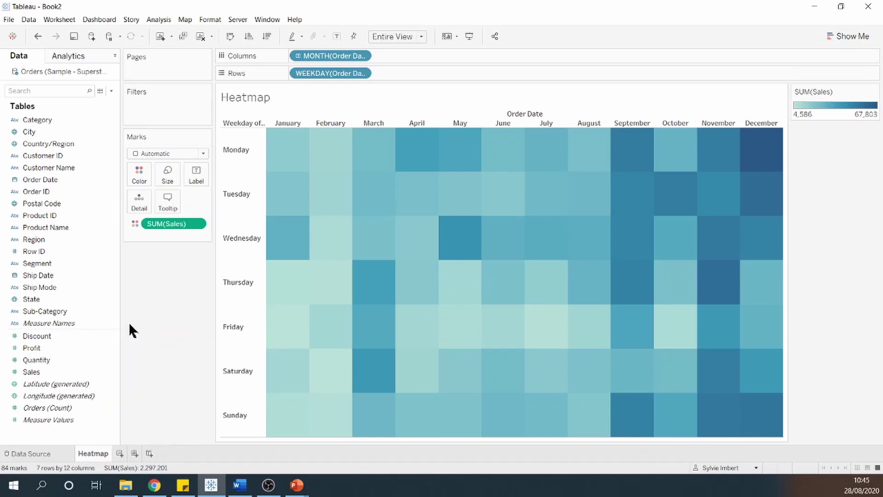
On a new worksheet, plot SUM(Sales) by MONTH(Order Date) as a bar chart.
{"action": "left_click", "coordinate": [115, 453]}
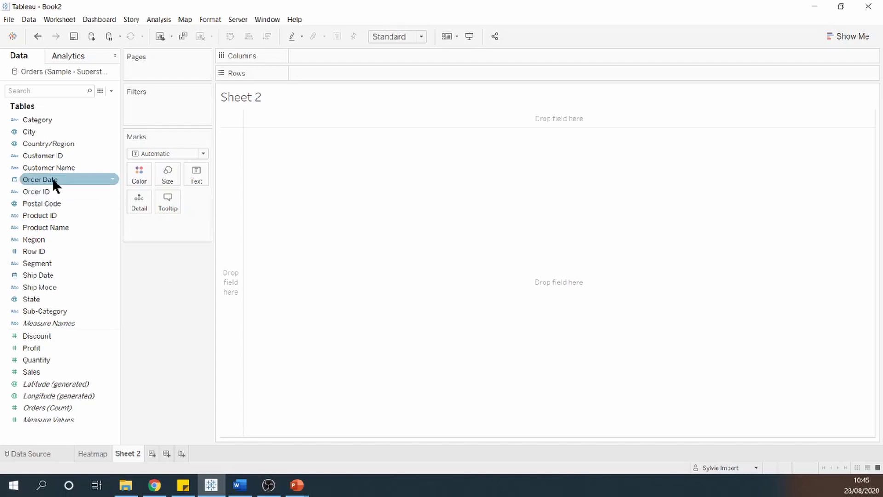
{"action": "left_click_drag", "start_coordinate": [51, 177], "coordinate": [348, 54]}
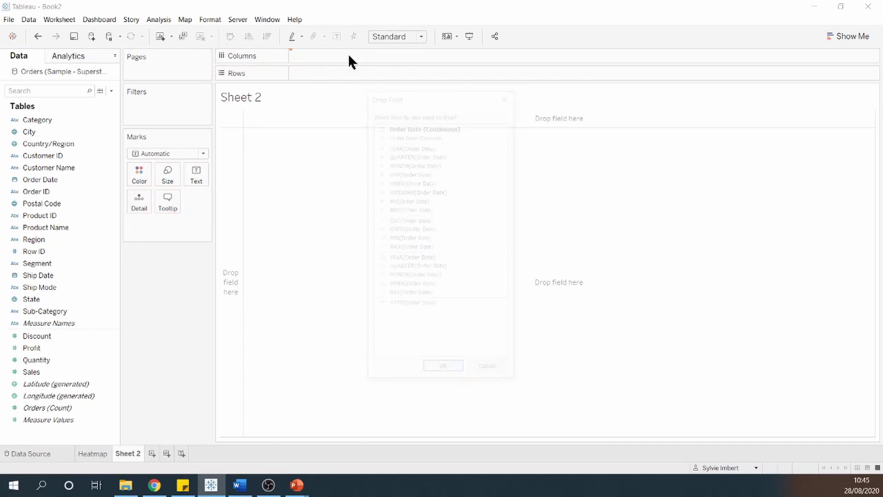
{"action": "left_click", "coordinate": [427, 163]}
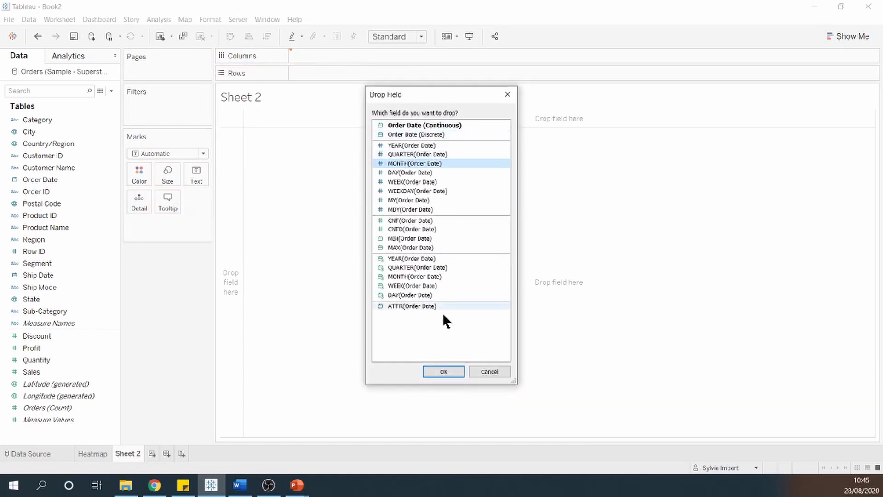
{"action": "left_click", "coordinate": [443, 371]}
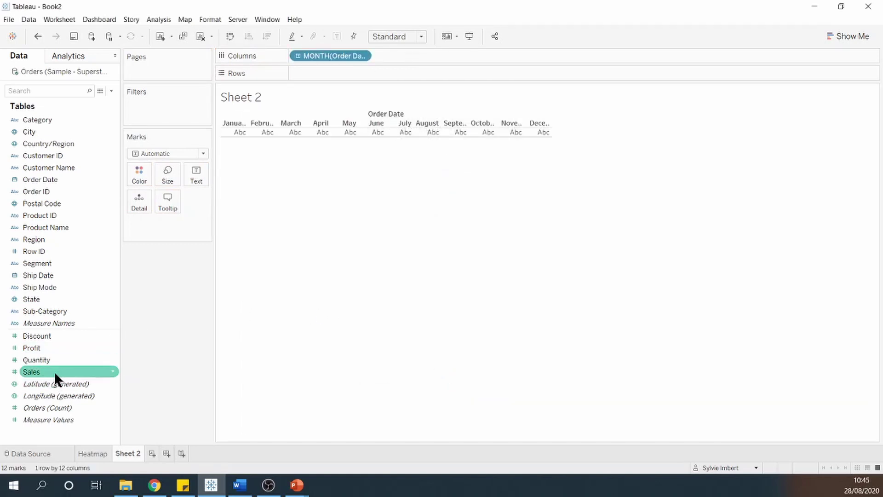
{"action": "left_click_drag", "start_coordinate": [54, 371], "coordinate": [337, 75]}
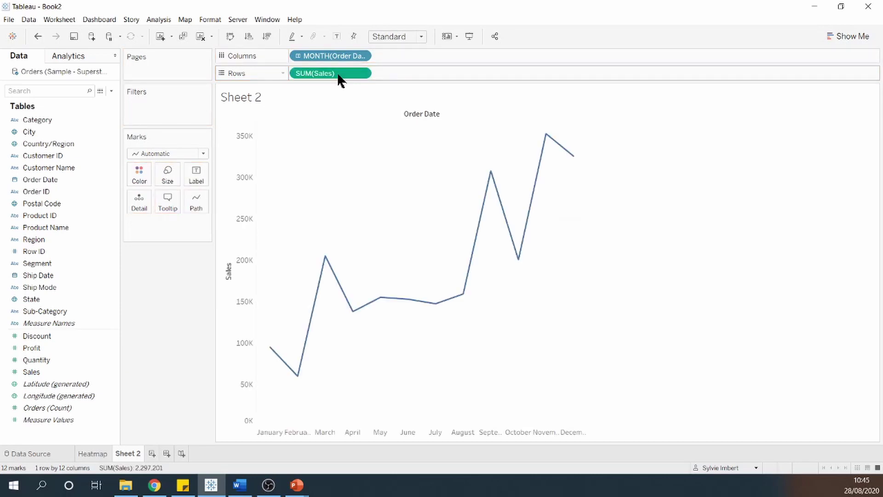
{"action": "left_click", "coordinate": [203, 154]}
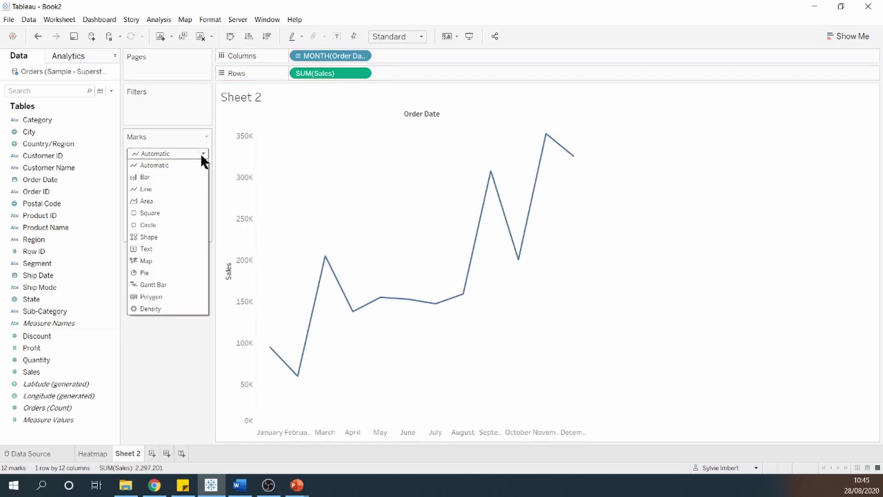
{"action": "left_click", "coordinate": [184, 185]}
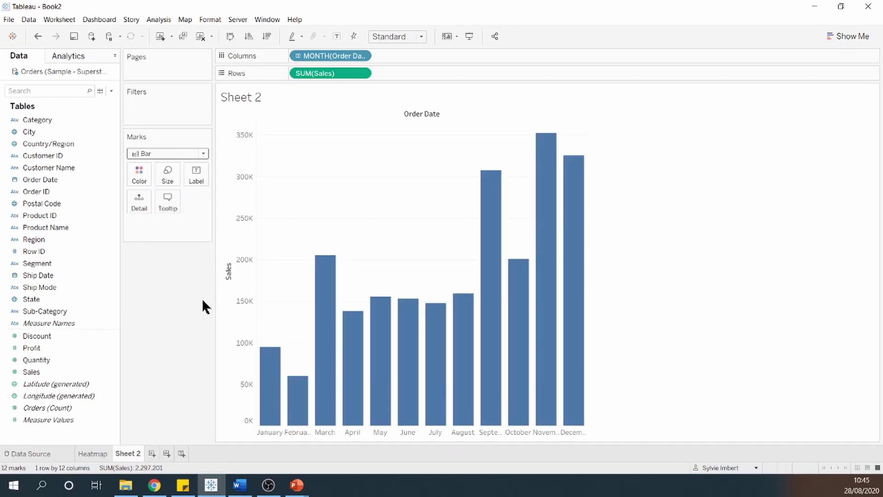
Colour the monthly bars by SUM(Sales) using the Blue-Teal palette.
{"action": "mouse_move", "coordinate": [59, 372]}
{"action": "left_mouse_down"}
{"action": "mouse_move", "coordinate": [144, 236]}
{"action": "mouse_move", "coordinate": [140, 174]}
{"action": "left_mouse_up"}
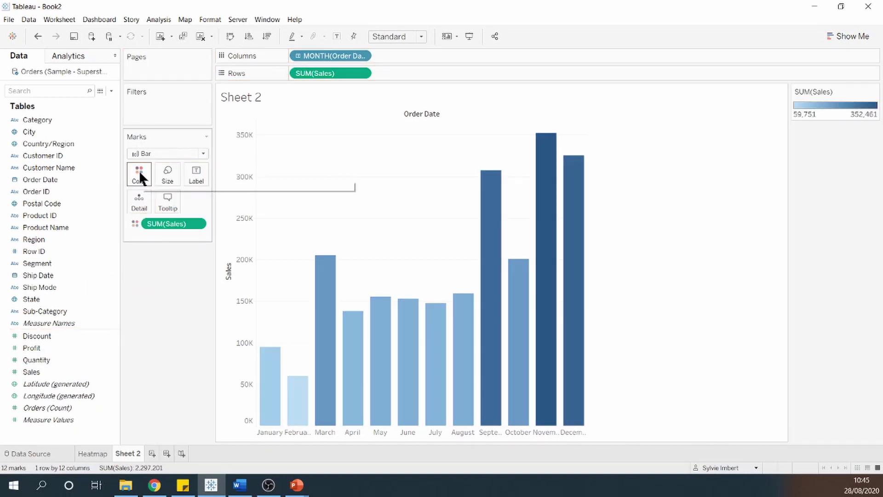
{"action": "left_click", "coordinate": [139, 175]}
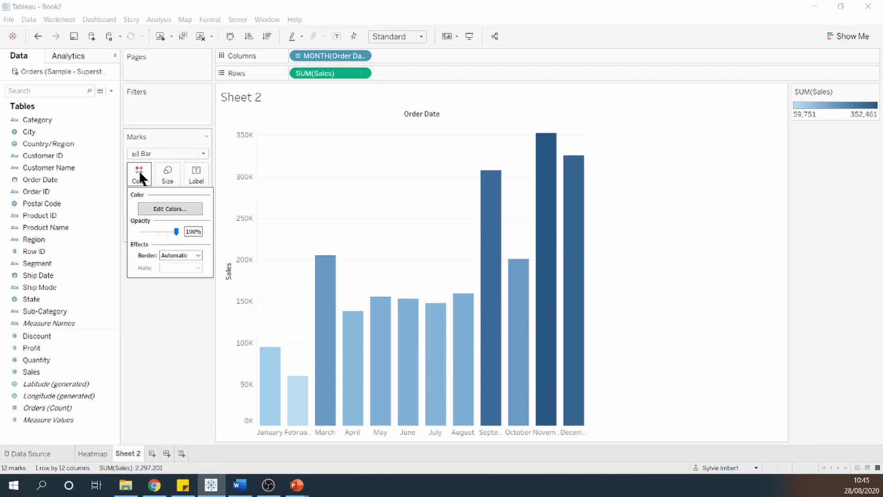
{"action": "left_click", "coordinate": [164, 207]}
{"action": "left_click", "coordinate": [528, 199]}
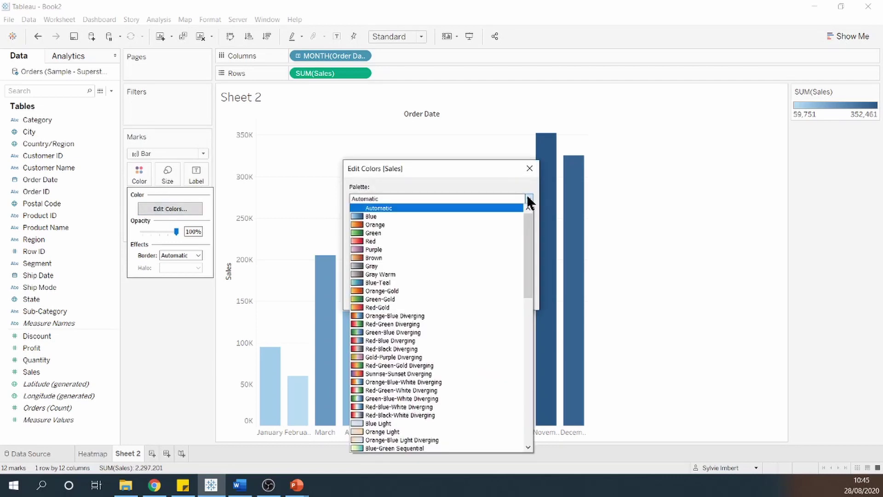
{"action": "left_click", "coordinate": [417, 283]}
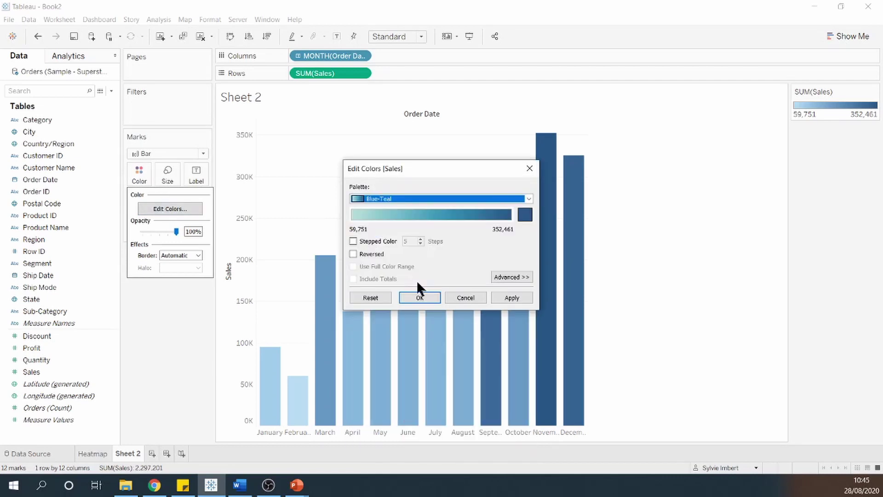
{"action": "left_click", "coordinate": [423, 296]}
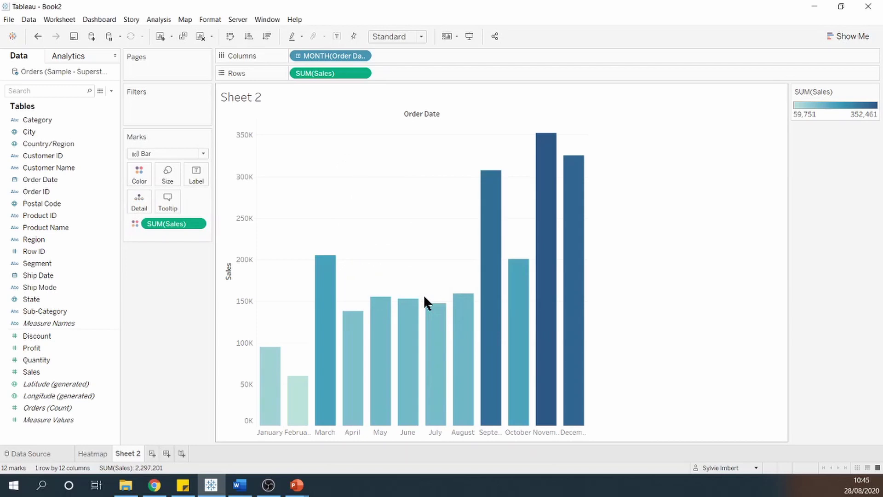
Rename the Sheet 2 worksheet to 'Month'.
{"action": "right_click", "coordinate": [128, 454]}
{"action": "left_click", "coordinate": [170, 332]}
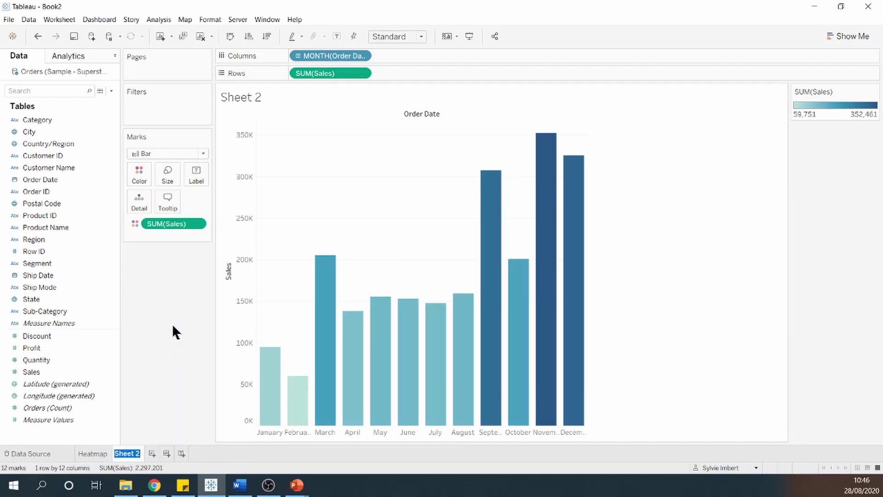
{"action": "type", "text": "Month"}
{"action": "key", "text": "Return"}
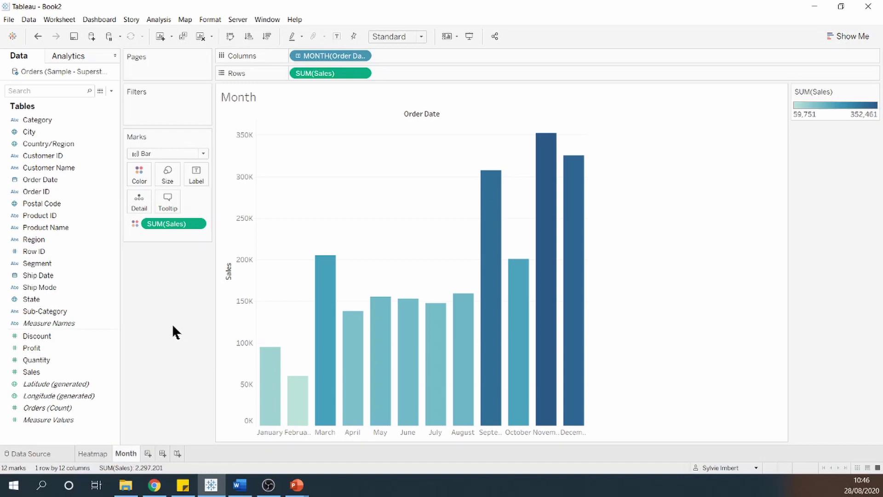
On a new worksheet, chart SUM(Sales) per WEEKDAY(Order Date) as horizontal bars.
{"action": "left_click", "coordinate": [148, 453]}
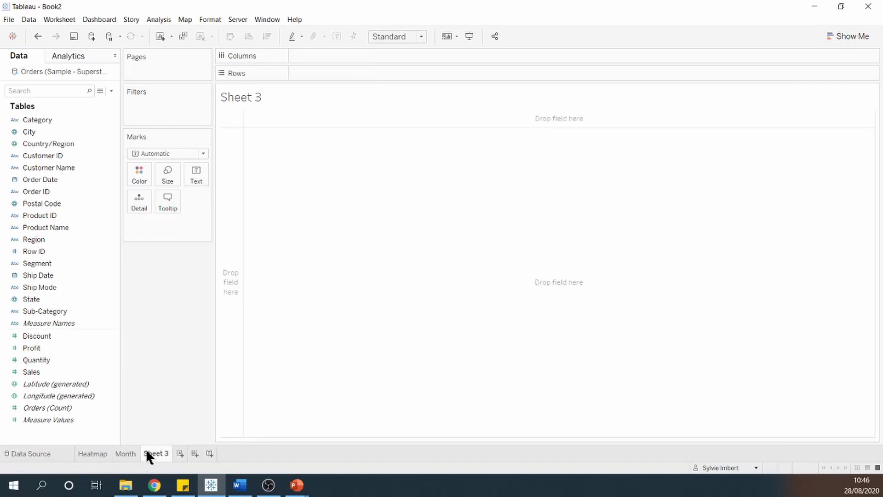
{"action": "left_click", "coordinate": [59, 180]}
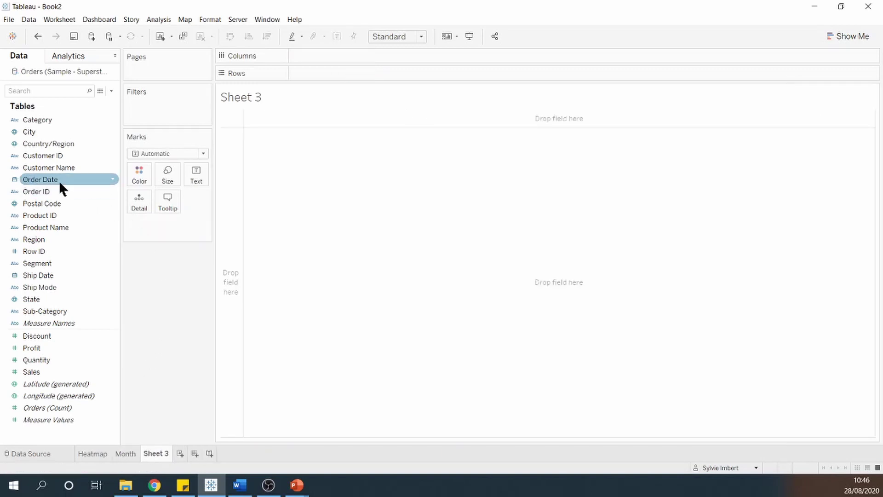
{"action": "left_click_drag", "start_coordinate": [59, 180], "coordinate": [330, 73]}
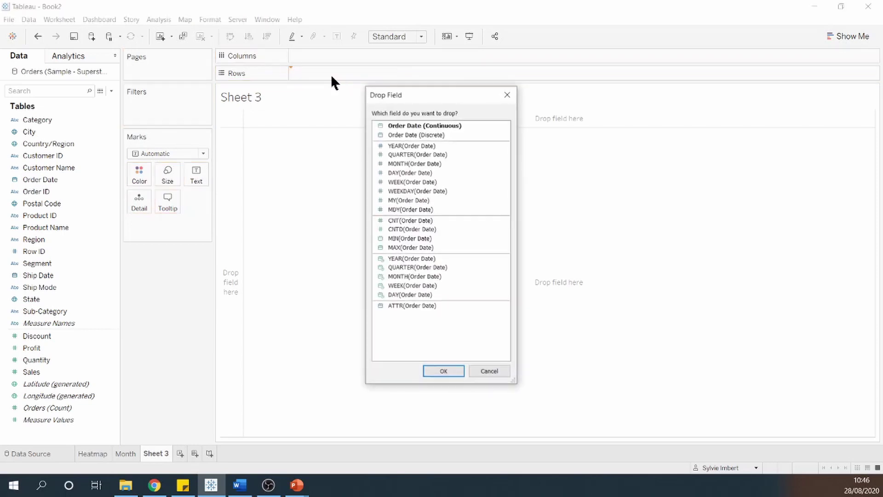
{"action": "left_click", "coordinate": [419, 192]}
{"action": "left_click", "coordinate": [442, 371]}
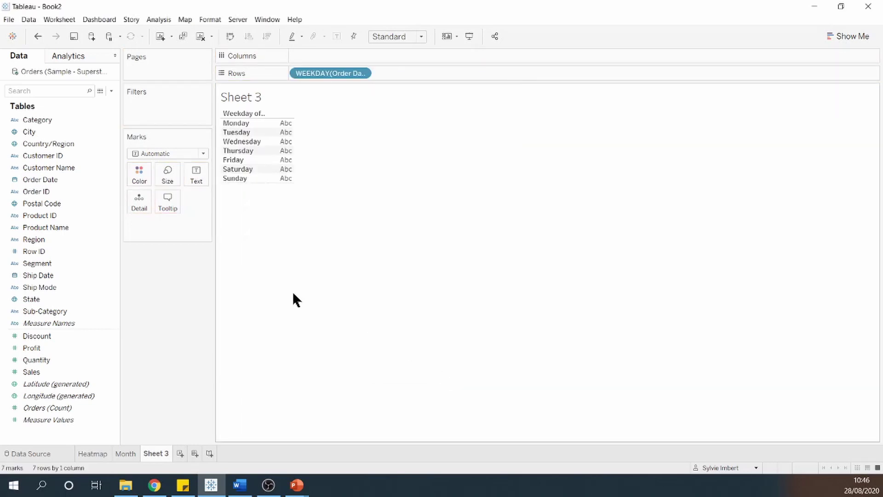
{"action": "left_click", "coordinate": [67, 360]}
{"action": "mouse_move", "coordinate": [68, 371]}
{"action": "left_mouse_down"}
{"action": "mouse_move", "coordinate": [351, 56]}
{"action": "mouse_move", "coordinate": [344, 58]}
{"action": "left_mouse_up"}
{"action": "left_click", "coordinate": [203, 153]}
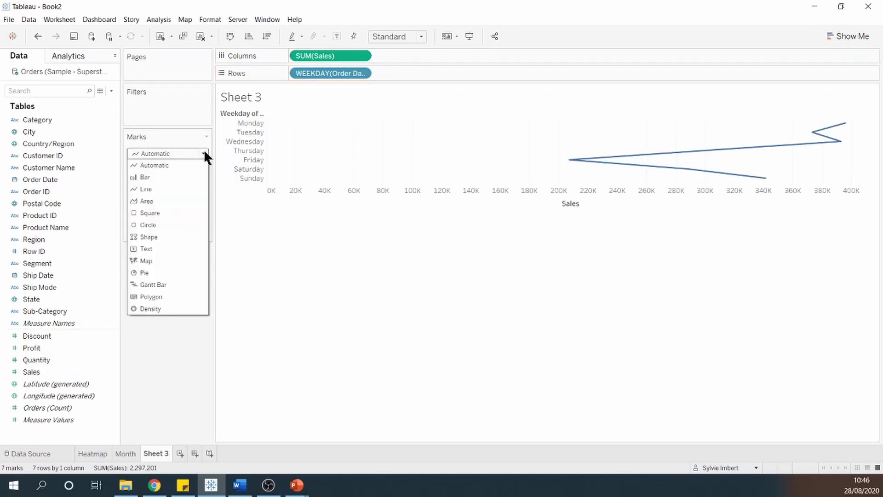
{"action": "left_click", "coordinate": [188, 175]}
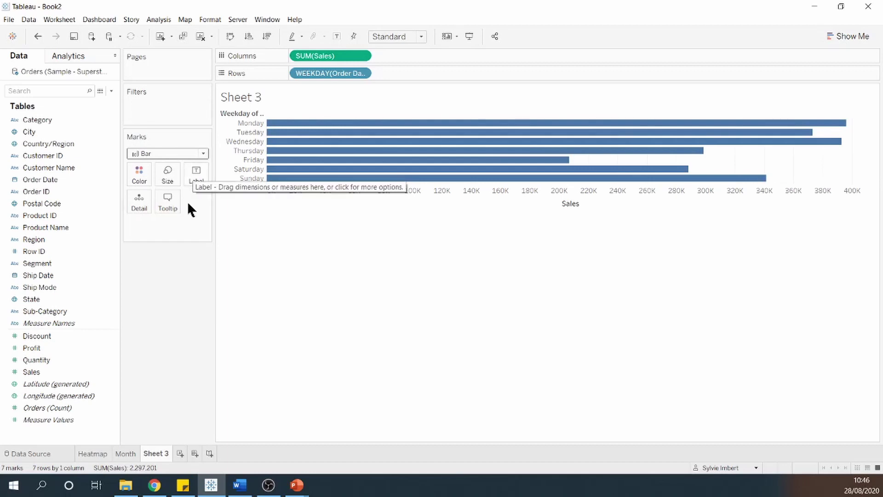
Colour the weekday bars by SUM(Sales) with the Blue-Teal palette.
{"action": "left_click", "coordinate": [63, 370]}
{"action": "left_click_drag", "start_coordinate": [62, 370], "coordinate": [142, 175]}
{"action": "left_click", "coordinate": [137, 173]}
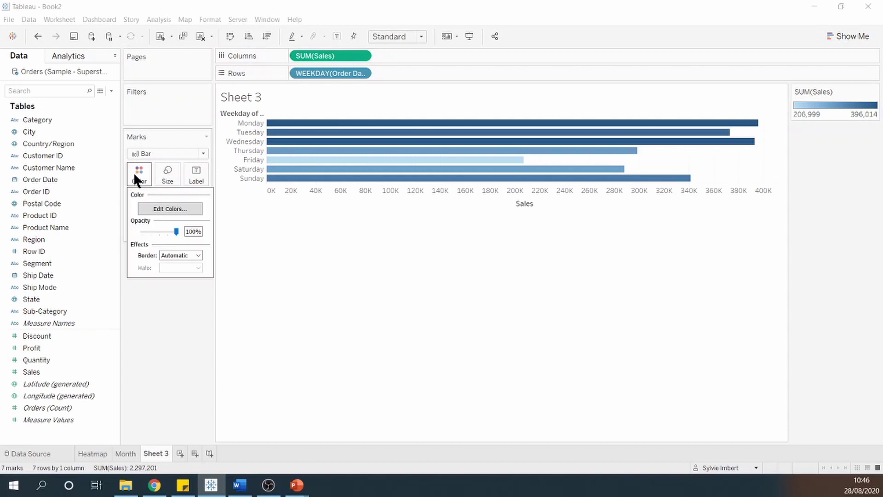
{"action": "left_click", "coordinate": [159, 205]}
{"action": "left_click", "coordinate": [528, 198]}
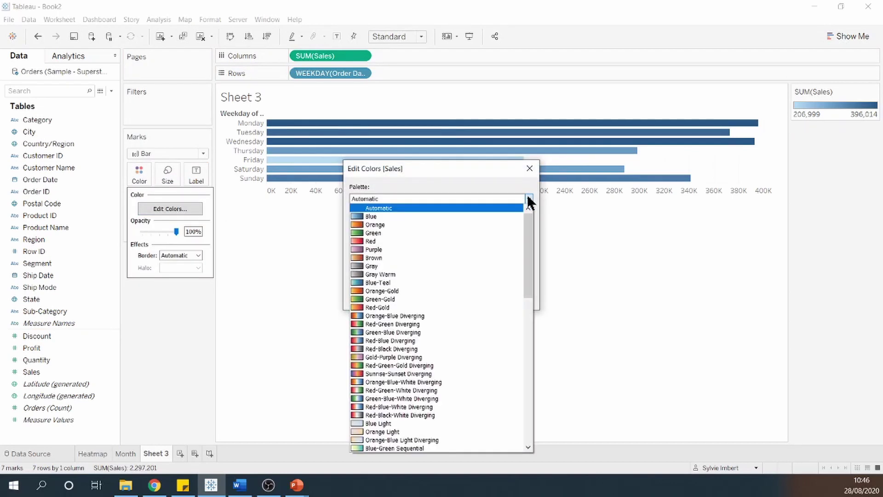
{"action": "left_click", "coordinate": [417, 283]}
{"action": "left_click", "coordinate": [421, 298]}
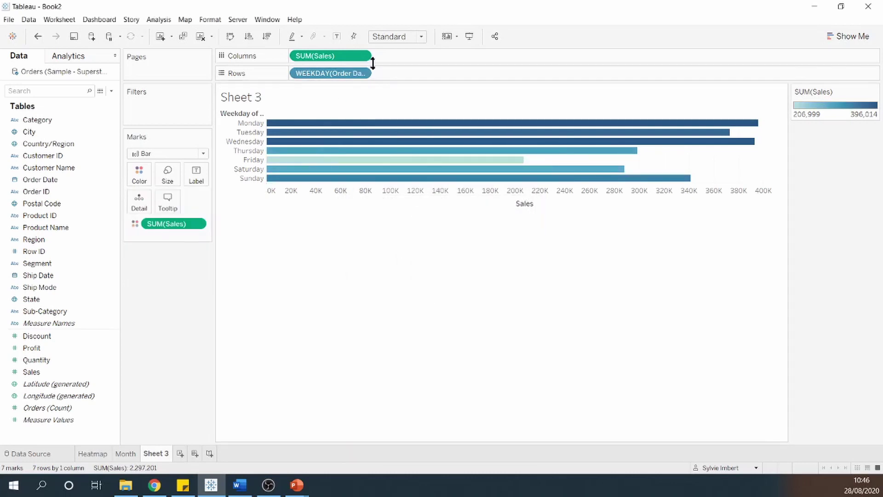
Fit the chart to Entire View and rename the sheet 'Day'.
{"action": "left_click", "coordinate": [421, 36]}
{"action": "left_click", "coordinate": [412, 77]}
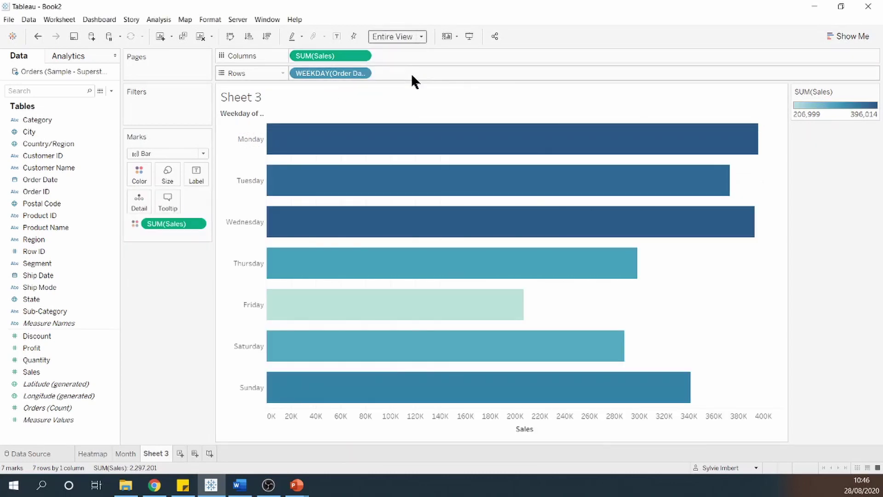
{"action": "right_click", "coordinate": [158, 451]}
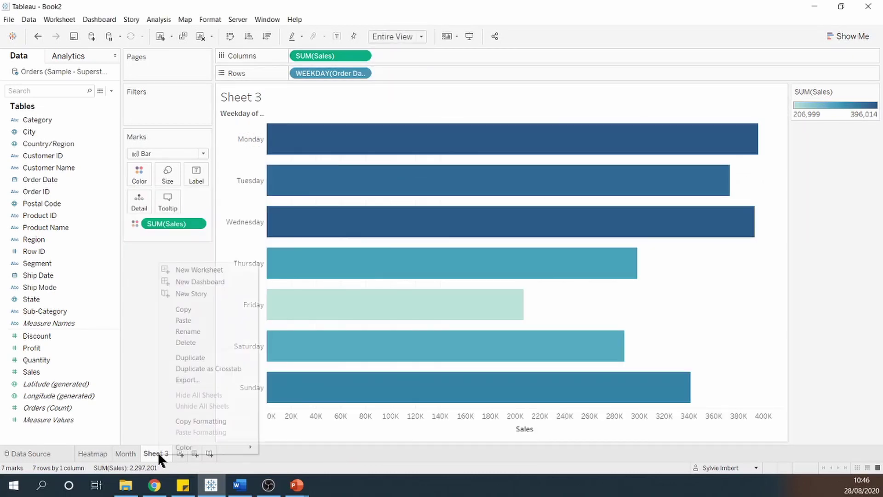
{"action": "left_click", "coordinate": [195, 331]}
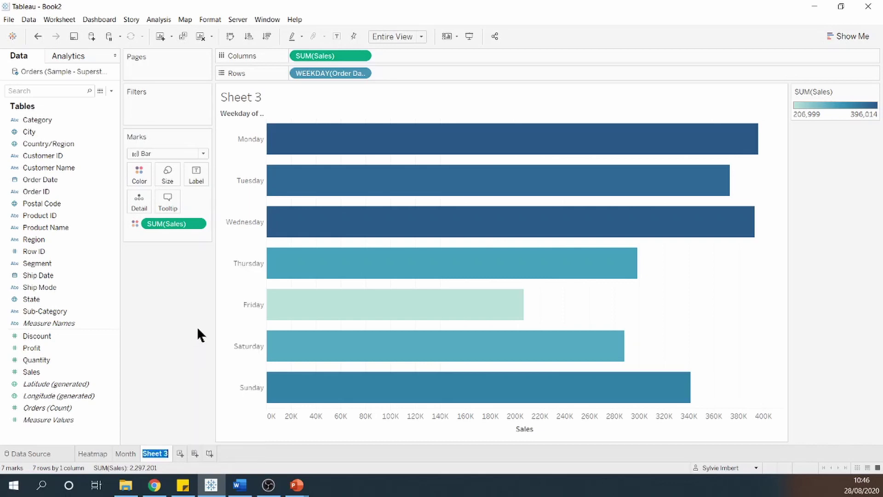
{"action": "type", "text": "Day"}
{"action": "key", "text": "Return"}
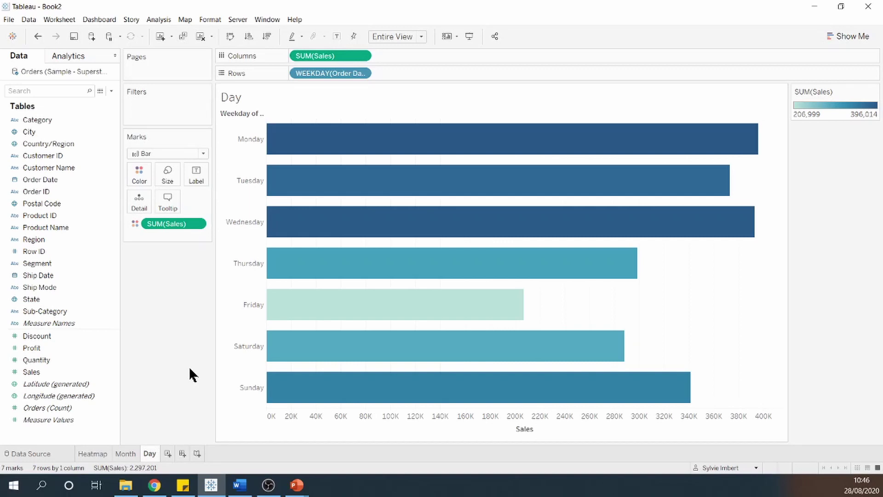
Create a new dashboard with a Vertical container holding the Heatmap sheet.
{"action": "left_click", "coordinate": [182, 452]}
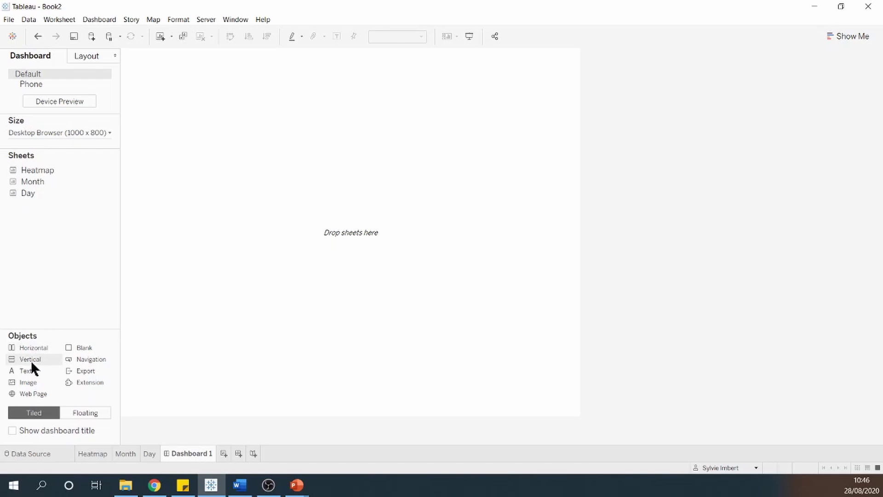
{"action": "left_click_drag", "start_coordinate": [31, 360], "coordinate": [210, 272]}
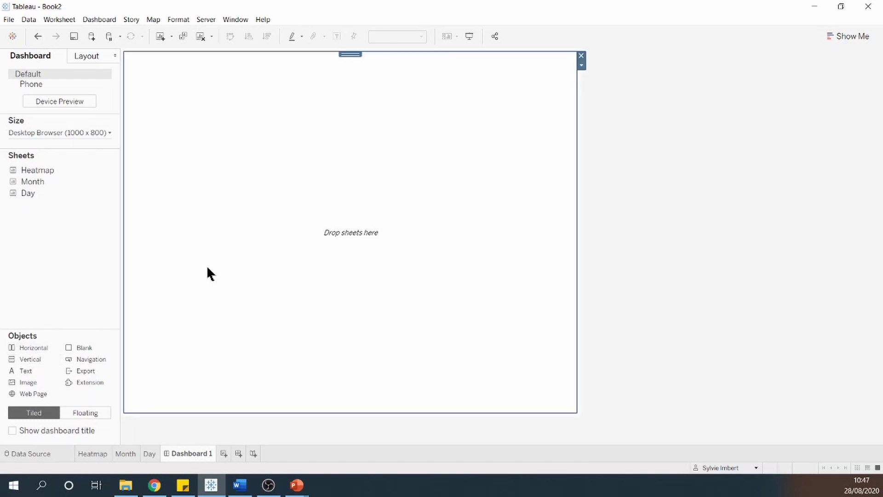
{"action": "left_click_drag", "start_coordinate": [40, 358], "coordinate": [568, 284]}
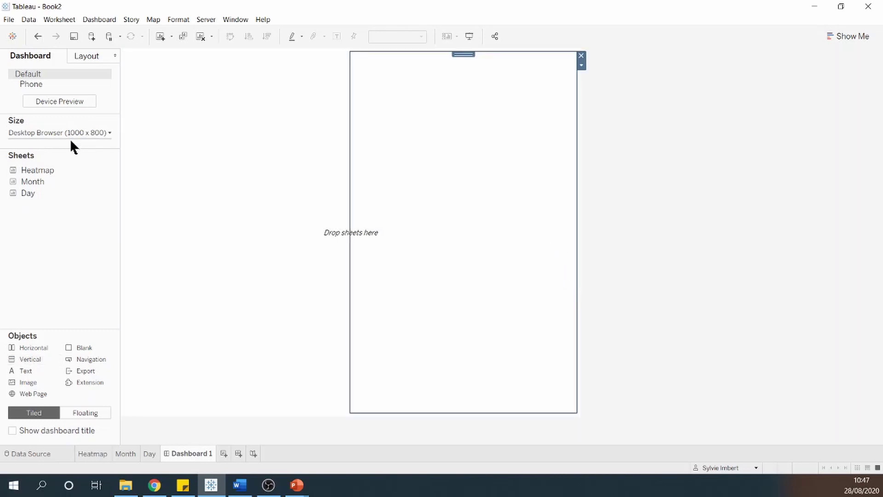
{"action": "left_click_drag", "start_coordinate": [53, 171], "coordinate": [198, 250]}
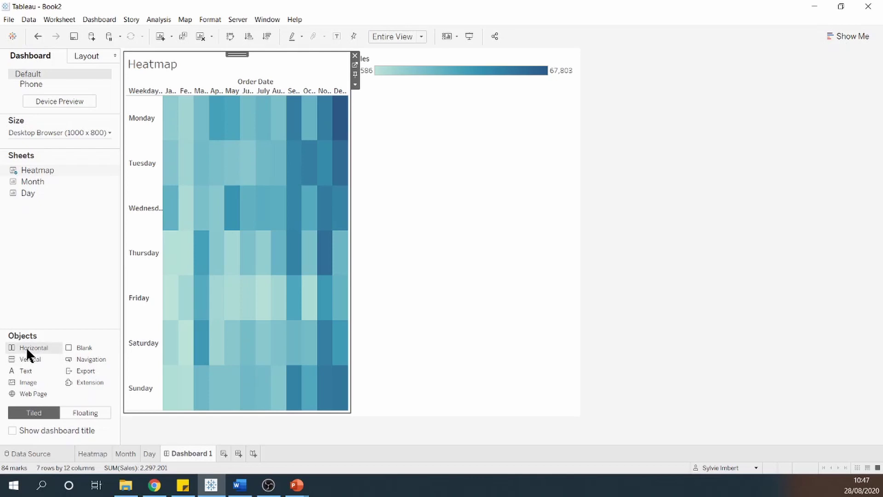
Add a Horizontal container above the heatmap and place the Month chart in it.
{"action": "left_click_drag", "start_coordinate": [26, 346], "coordinate": [257, 114]}
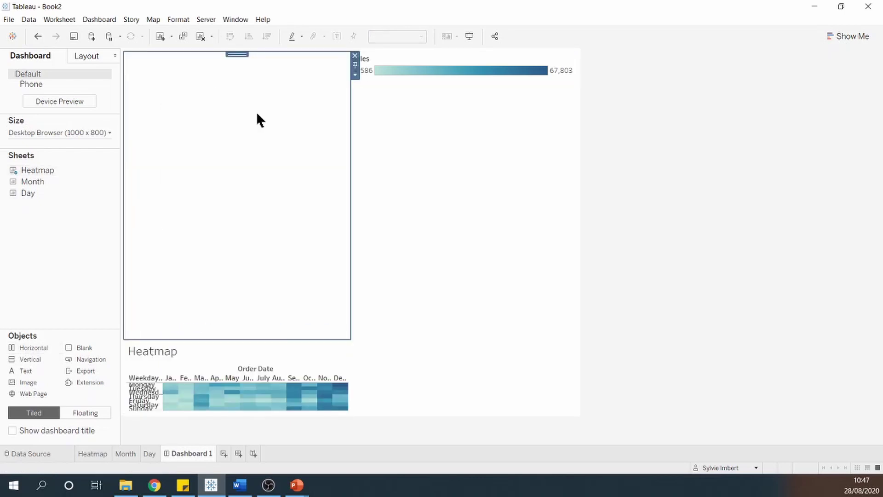
{"action": "left_click_drag", "start_coordinate": [41, 182], "coordinate": [255, 198]}
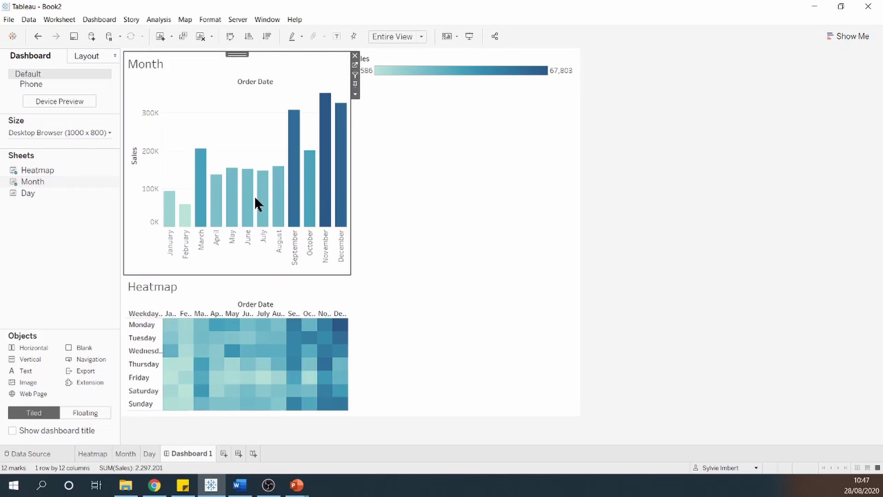
{"action": "left_click", "coordinate": [74, 344]}
{"action": "left_click", "coordinate": [159, 197]}
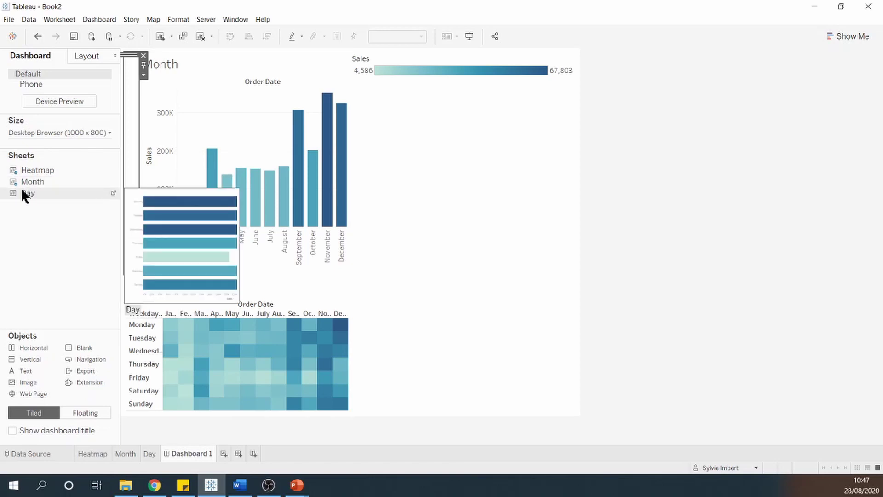
Place Day right of the heatmap with a Blank object above it, and delete the Sales legend.
{"action": "left_click_drag", "start_coordinate": [22, 191], "coordinate": [435, 258]}
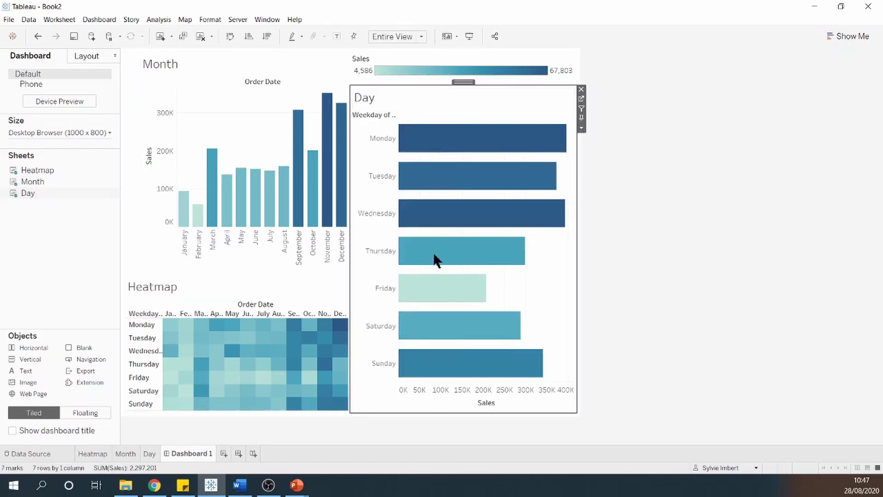
{"action": "left_click_drag", "start_coordinate": [93, 350], "coordinate": [457, 114]}
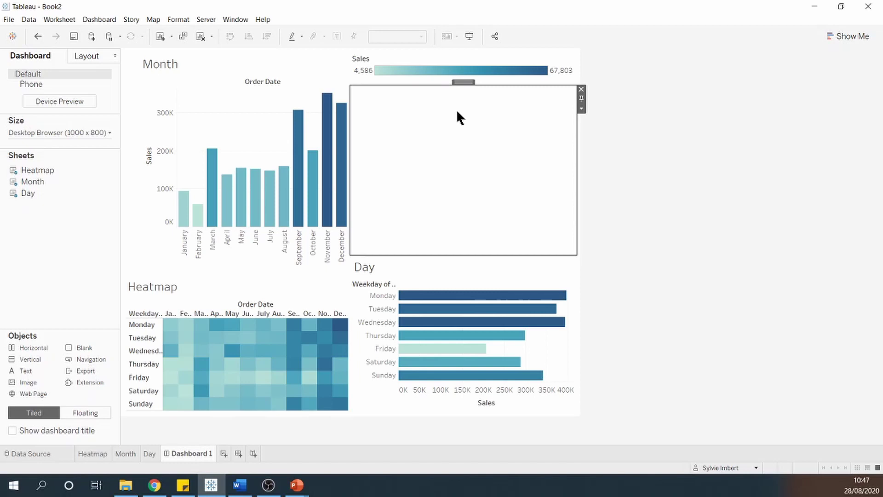
{"action": "left_click", "coordinate": [498, 52]}
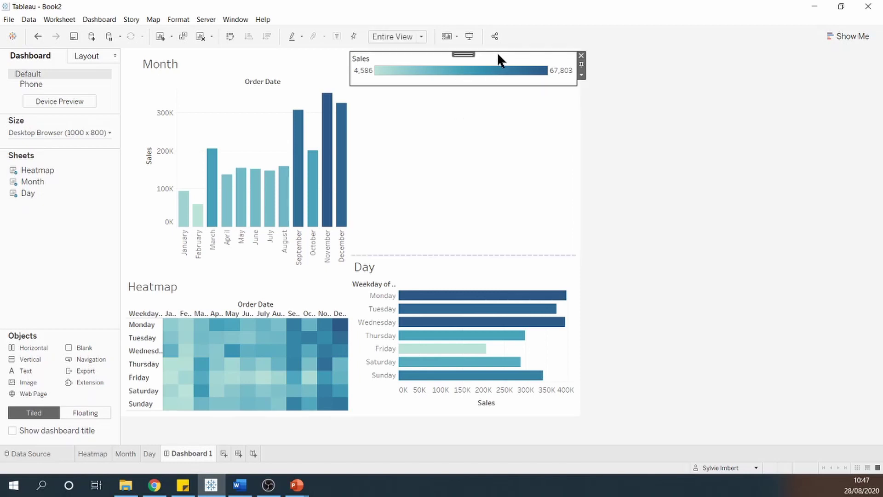
{"action": "left_click", "coordinate": [582, 56]}
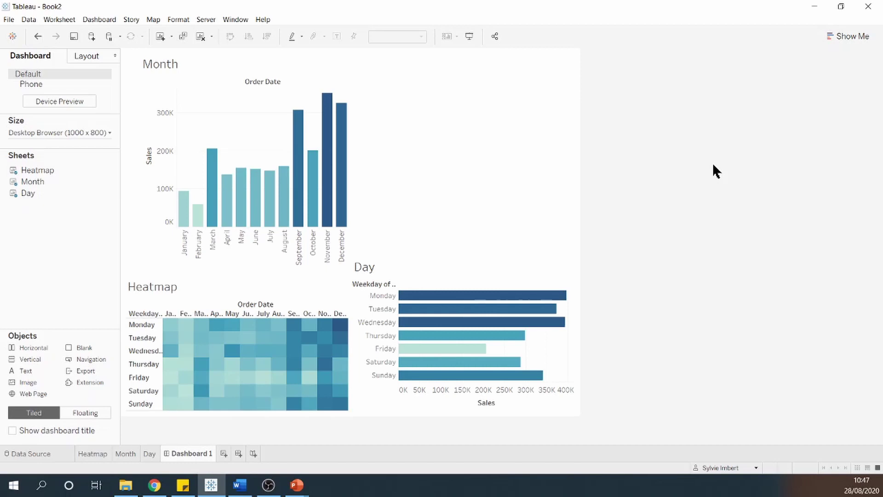
Turn off the titles of the Day, Month and Heatmap zones.
{"action": "left_click", "coordinate": [479, 275]}
{"action": "left_click", "coordinate": [582, 296]}
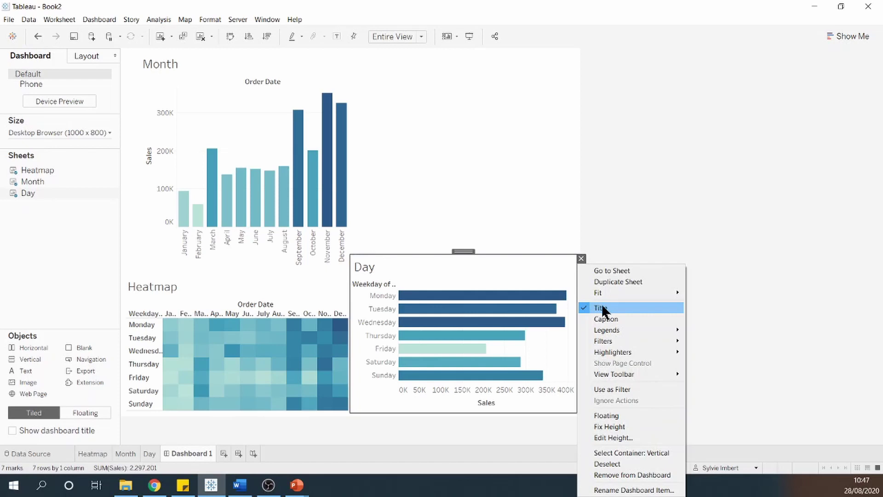
{"action": "left_click", "coordinate": [601, 304]}
{"action": "left_click", "coordinate": [177, 62]}
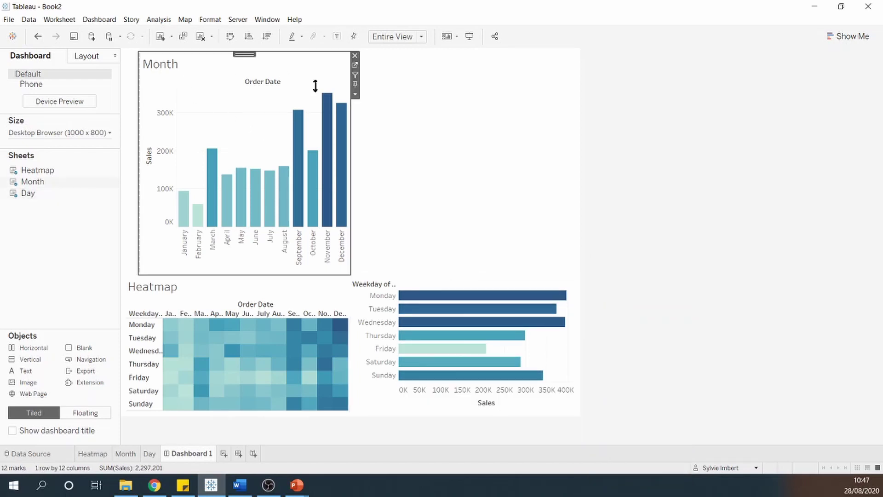
{"action": "left_click", "coordinate": [355, 94]}
{"action": "left_click", "coordinate": [368, 143]}
{"action": "left_click", "coordinate": [209, 285]}
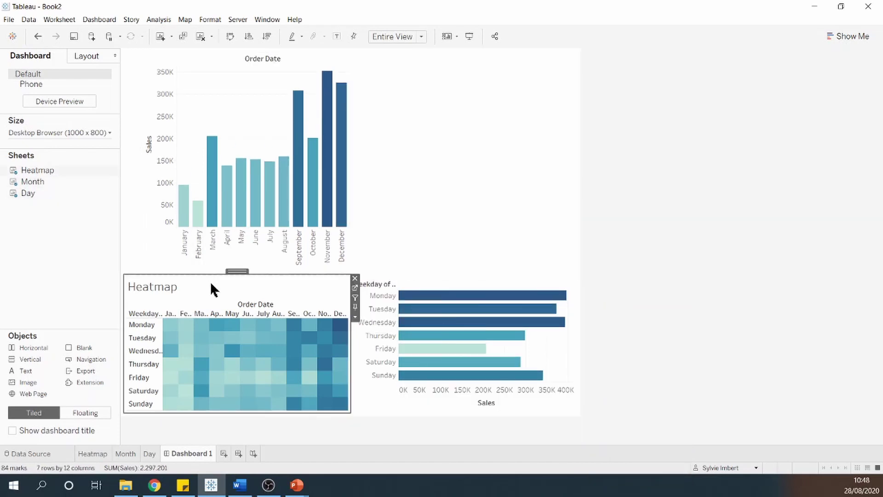
{"action": "left_click", "coordinate": [355, 316]}
{"action": "left_click", "coordinate": [382, 306]}
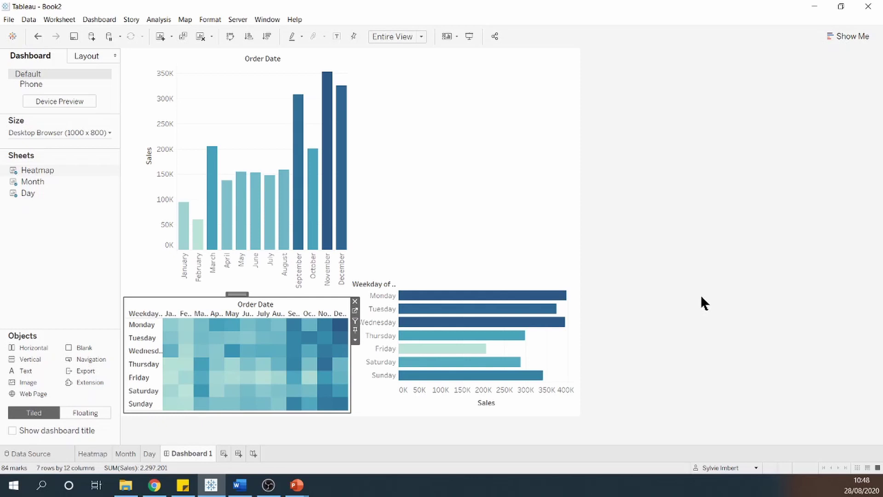
Hide the Sales axes and the weekday and month label headers on both bar charts.
{"action": "right_click", "coordinate": [492, 388]}
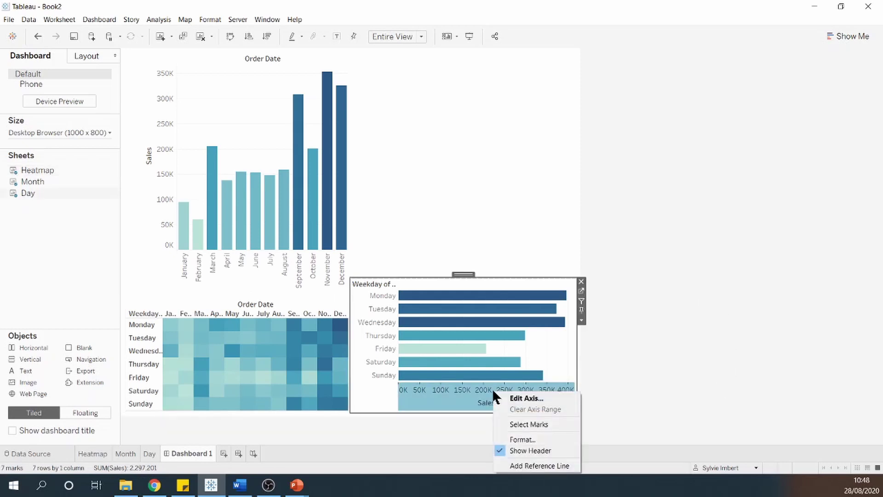
{"action": "left_click", "coordinate": [534, 449]}
{"action": "right_click", "coordinate": [373, 341]}
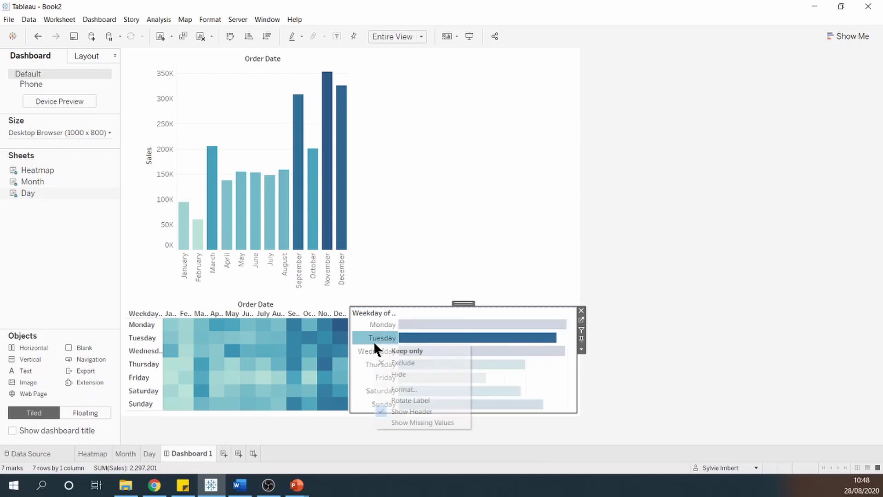
{"action": "left_click", "coordinate": [416, 409]}
{"action": "right_click", "coordinate": [236, 265]}
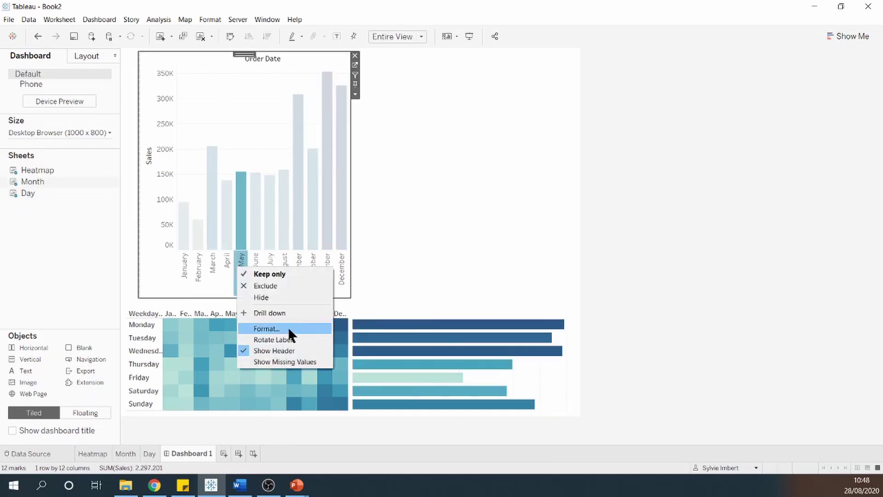
{"action": "left_click", "coordinate": [285, 345]}
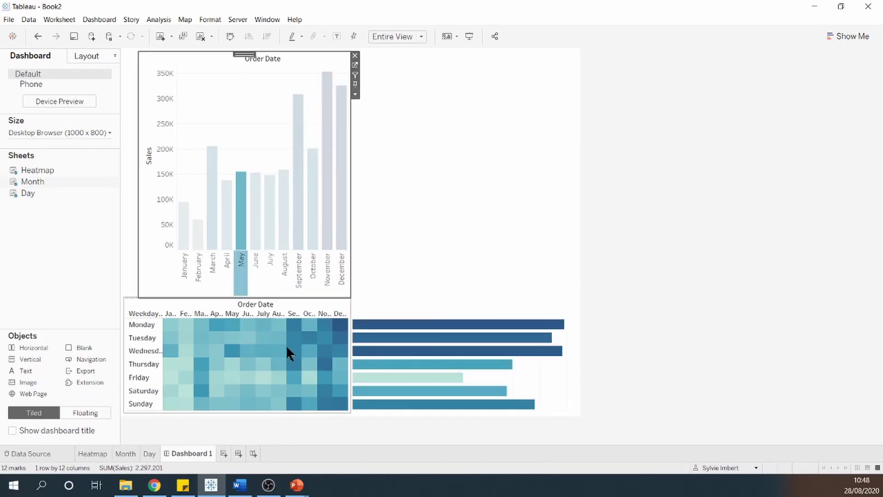
{"action": "right_click", "coordinate": [161, 194]}
{"action": "left_click", "coordinate": [189, 258]}
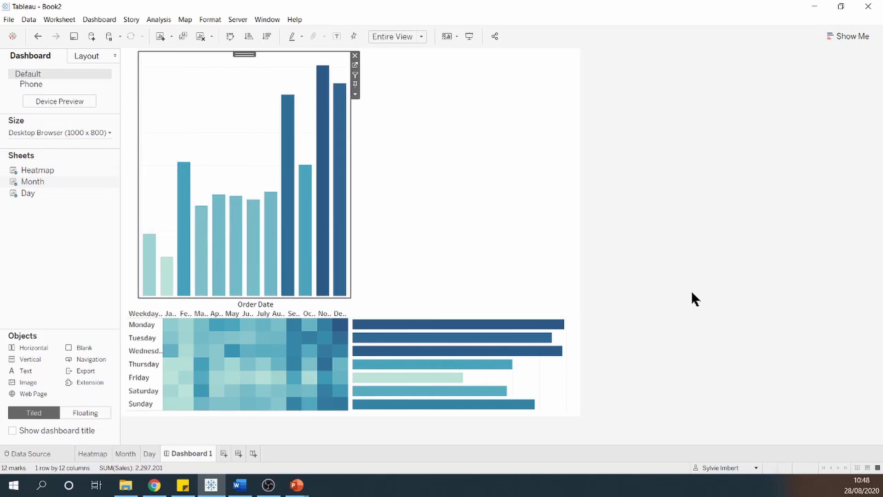
Hide the heatmap's Order Date and Weekday field labels and widen it under the Month bars.
{"action": "right_click", "coordinate": [265, 305]}
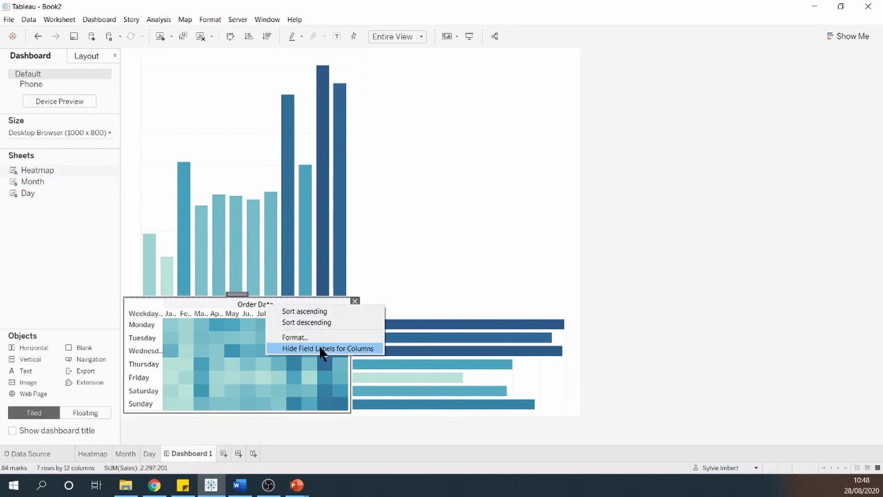
{"action": "left_click", "coordinate": [320, 348]}
{"action": "right_click", "coordinate": [144, 311]}
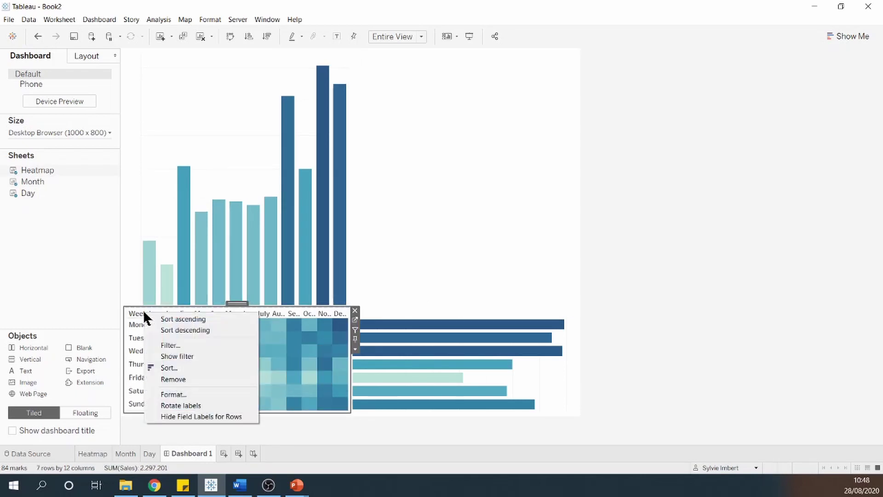
{"action": "left_click", "coordinate": [182, 416]}
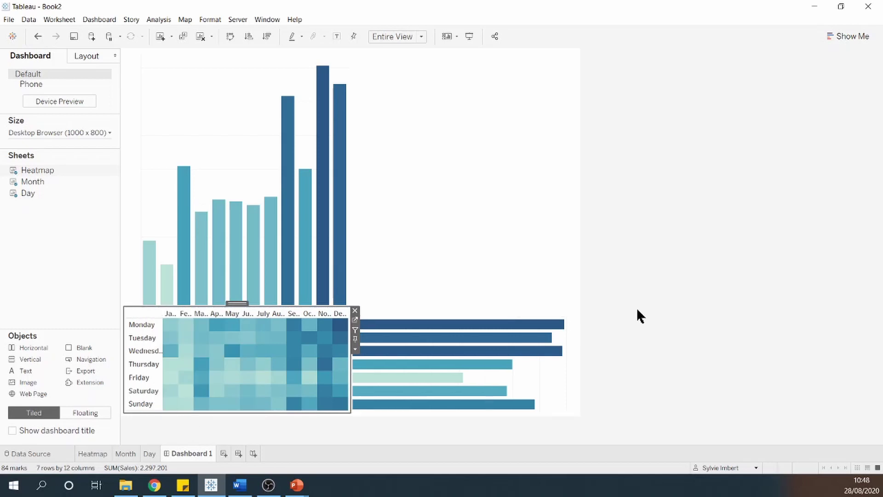
{"action": "left_click_drag", "start_coordinate": [341, 305], "coordinate": [411, 248]}
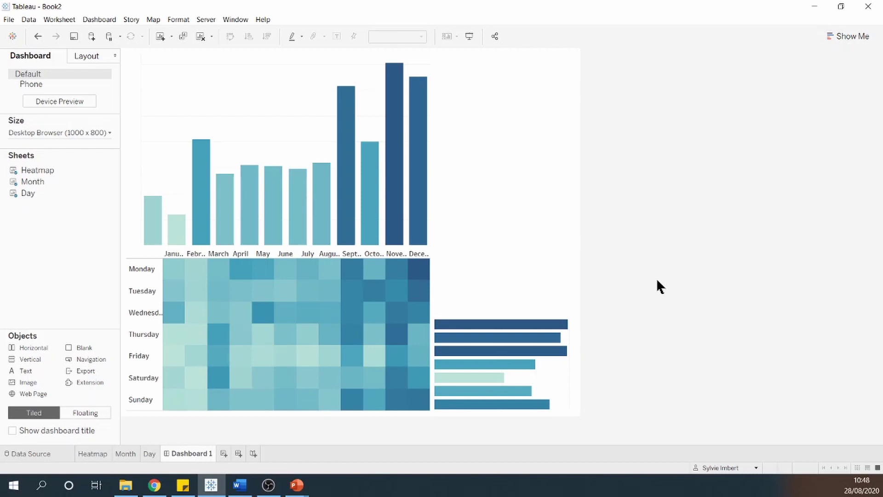
Format the heatmap's month and weekday headers with the Abbreviation date format (Jan, Mon).
{"action": "right_click", "coordinate": [253, 252]}
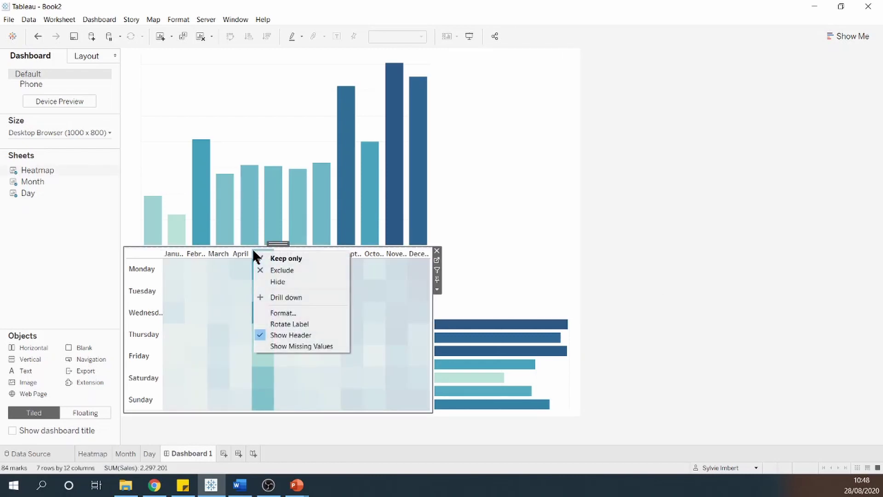
{"action": "left_click", "coordinate": [276, 312]}
{"action": "left_click", "coordinate": [103, 156]}
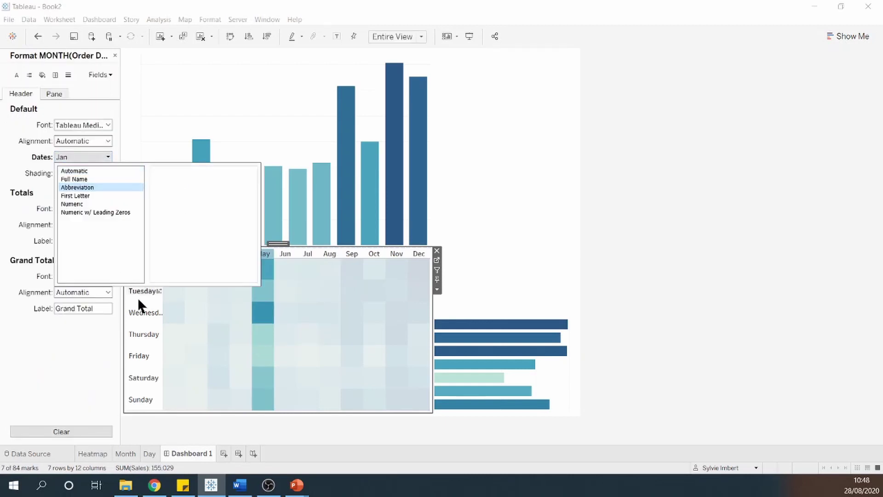
{"action": "left_click", "coordinate": [139, 298]}
{"action": "left_click", "coordinate": [140, 297]}
{"action": "left_click", "coordinate": [105, 156]}
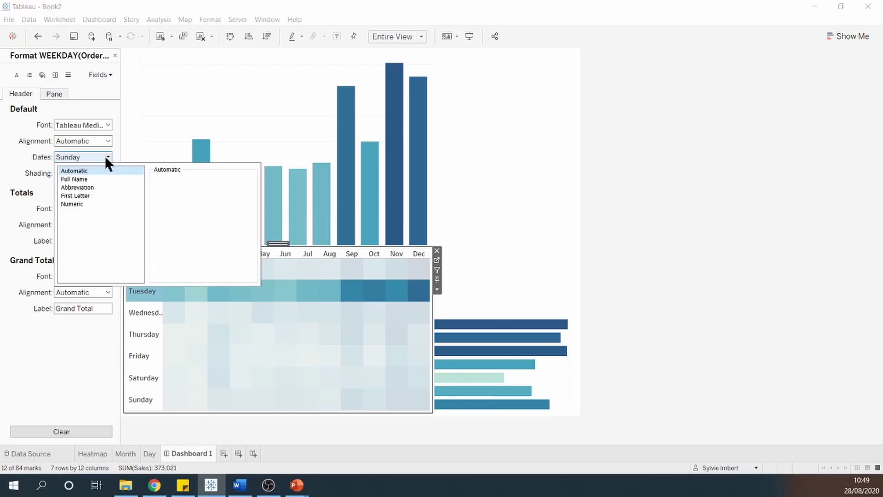
{"action": "left_click", "coordinate": [91, 187]}
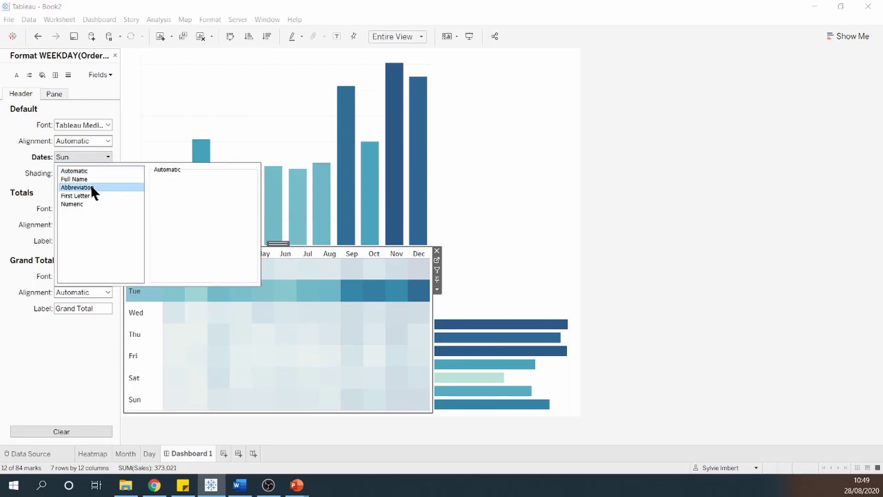
{"action": "left_click", "coordinate": [81, 336]}
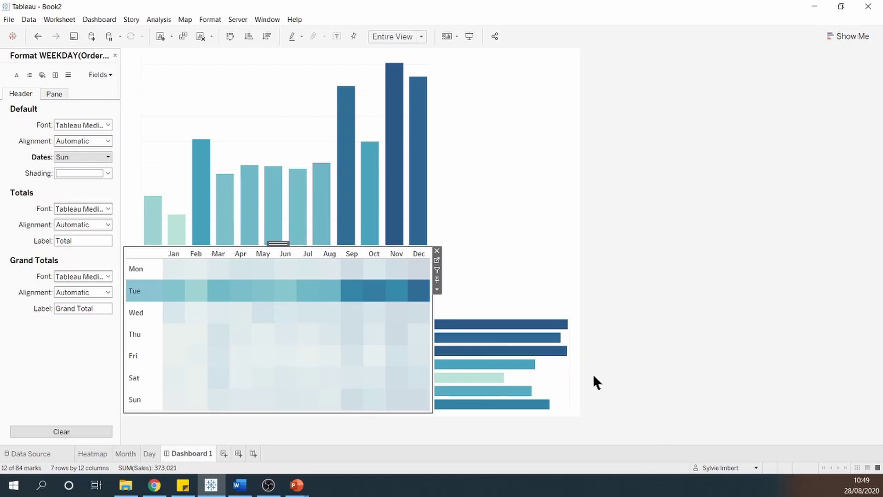
Remove the grid lines from the weekday bar chart via its Format Lines pane.
{"action": "right_click", "coordinate": [557, 377]}
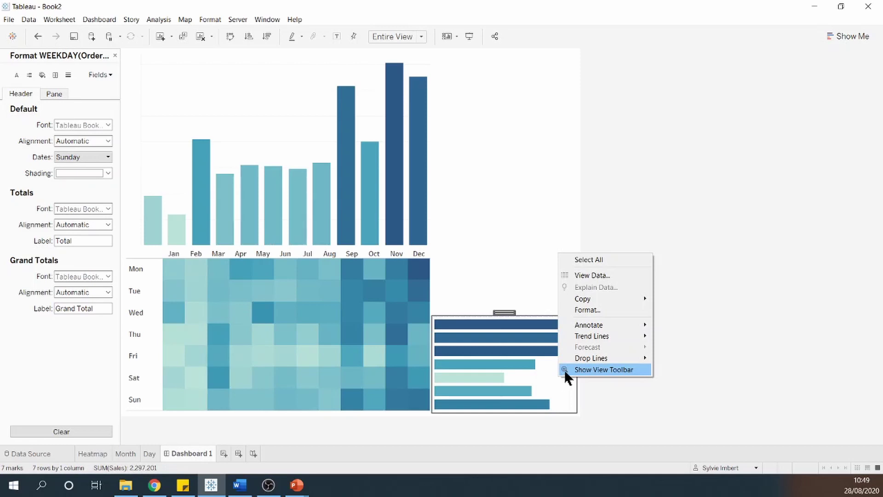
{"action": "left_click", "coordinate": [609, 309]}
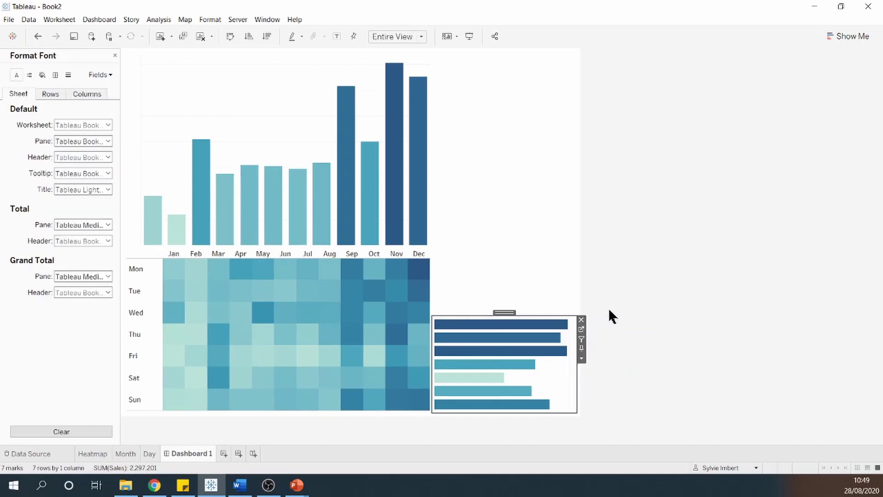
{"action": "left_click", "coordinate": [68, 74]}
{"action": "left_click", "coordinate": [108, 124]}
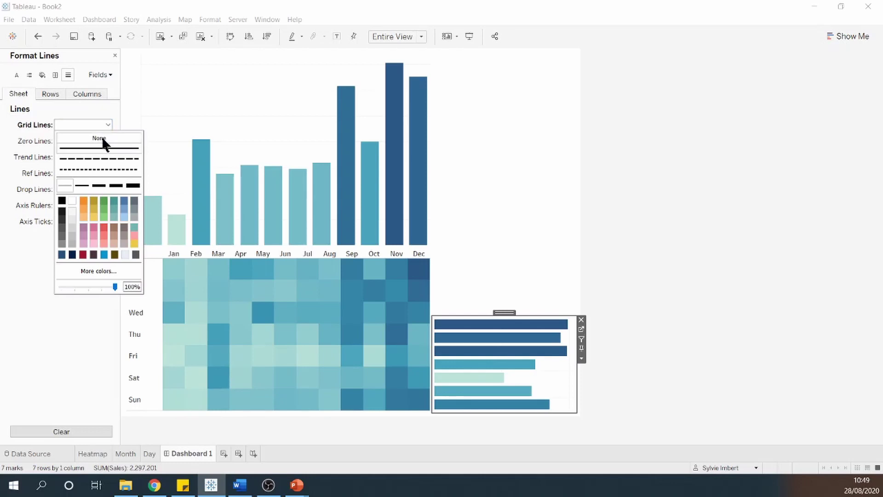
{"action": "left_click", "coordinate": [103, 138]}
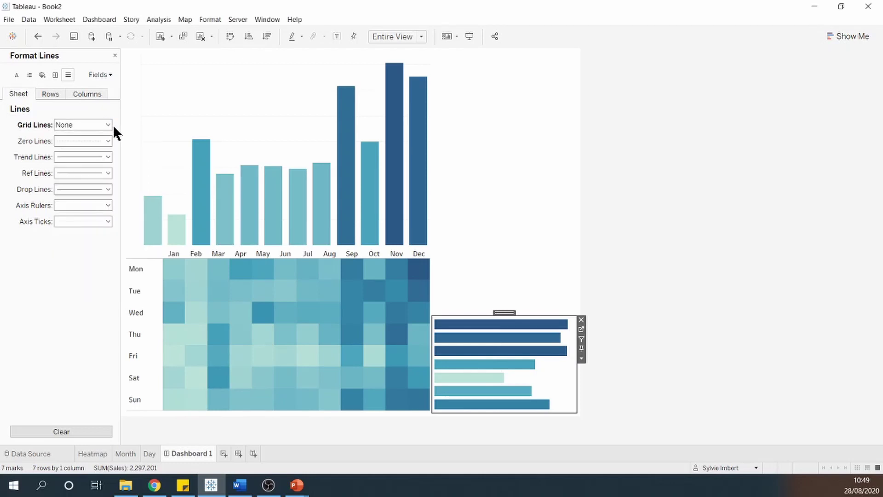
{"action": "left_click", "coordinate": [104, 203]}
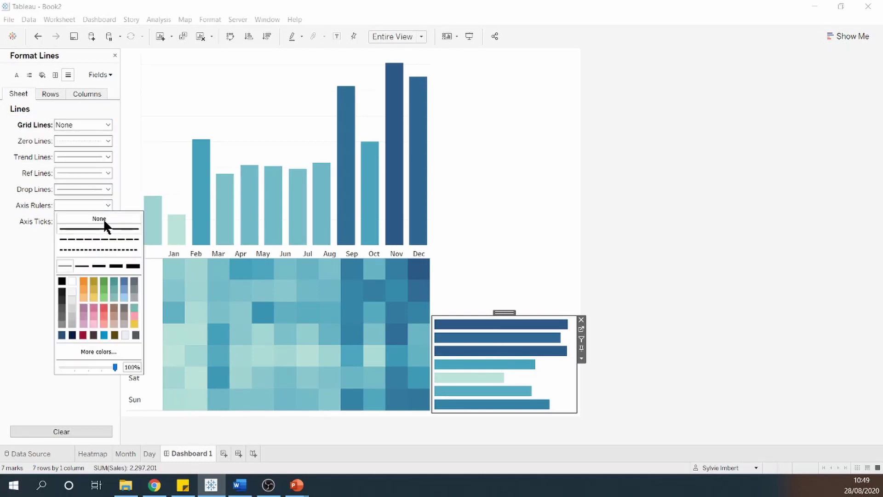
Set the Month chart's grid lines and axis rulers to None.
{"action": "left_click", "coordinate": [255, 92]}
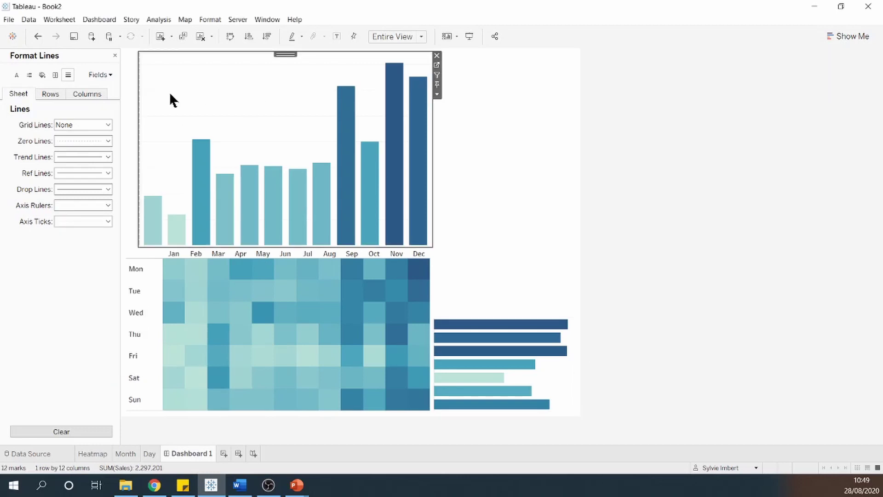
{"action": "left_click", "coordinate": [106, 124]}
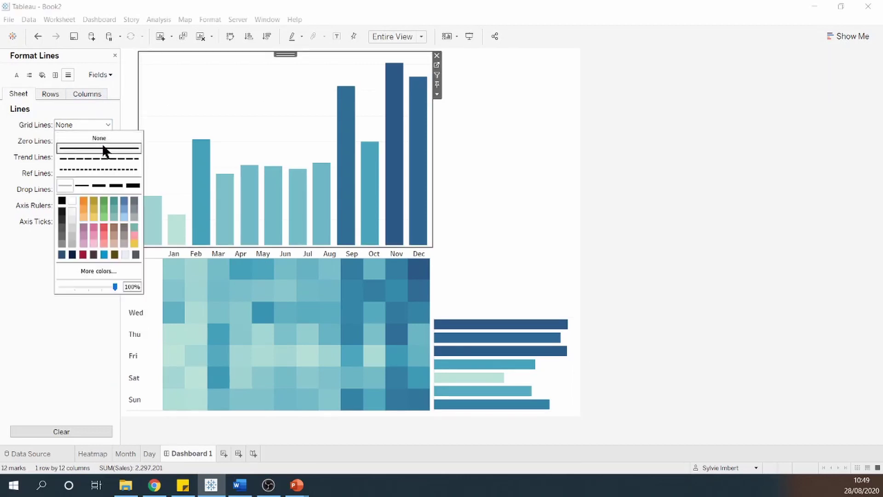
{"action": "left_click", "coordinate": [96, 110]}
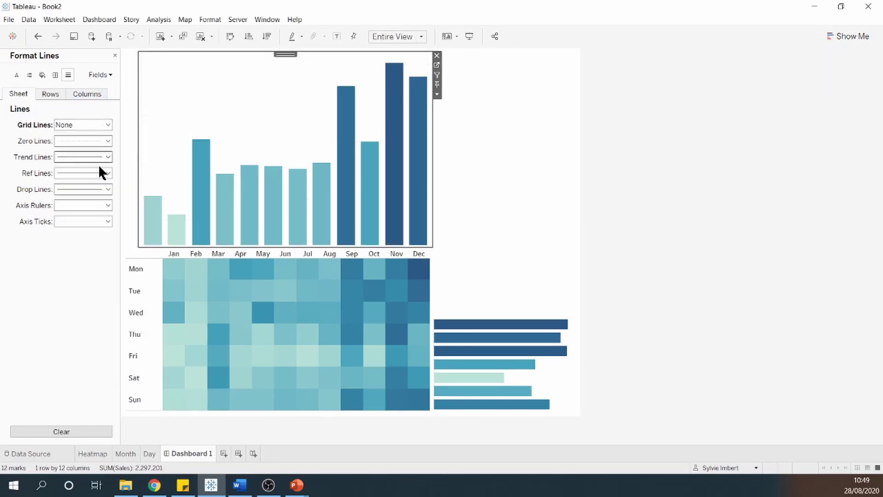
{"action": "left_click", "coordinate": [107, 204]}
{"action": "left_click", "coordinate": [105, 220]}
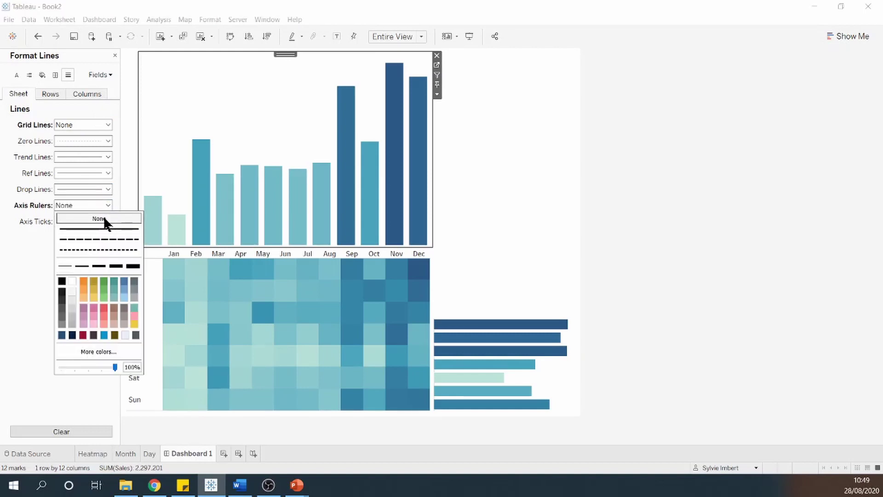
{"action": "left_click", "coordinate": [10, 276]}
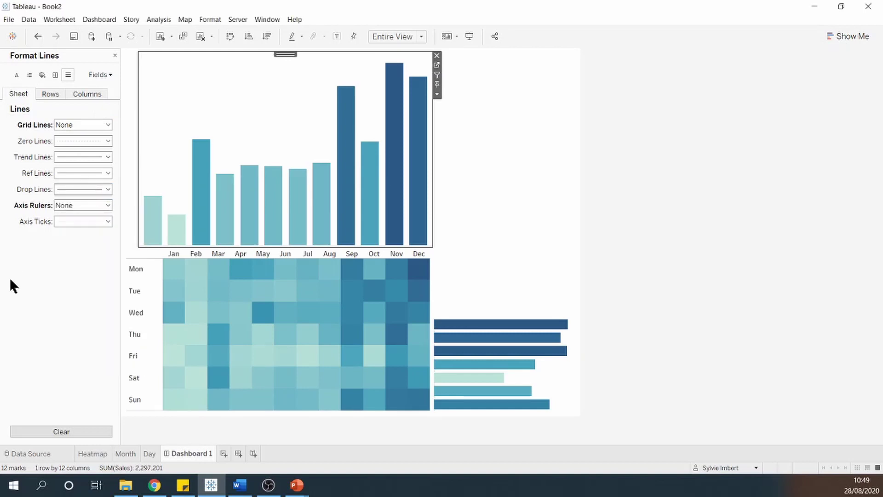
Set the heatmap's Row Divider Header border to None.
{"action": "left_click", "coordinate": [143, 267]}
{"action": "left_click", "coordinate": [55, 75]}
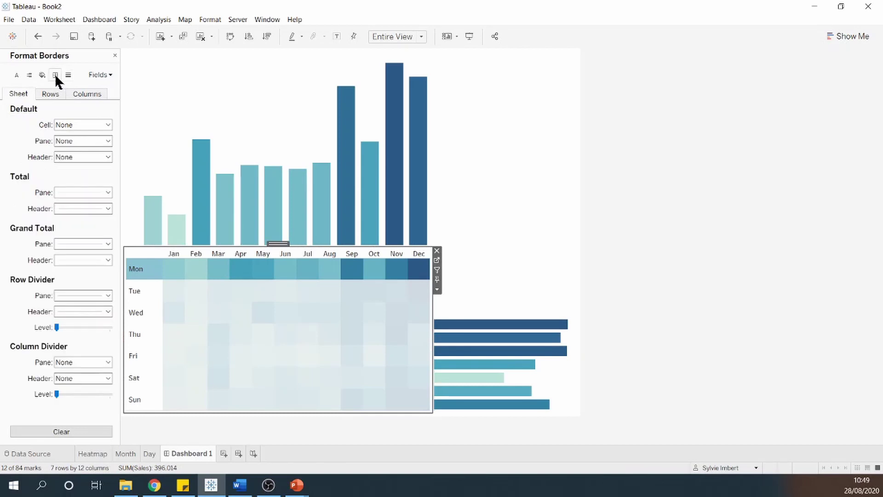
{"action": "left_click", "coordinate": [108, 310]}
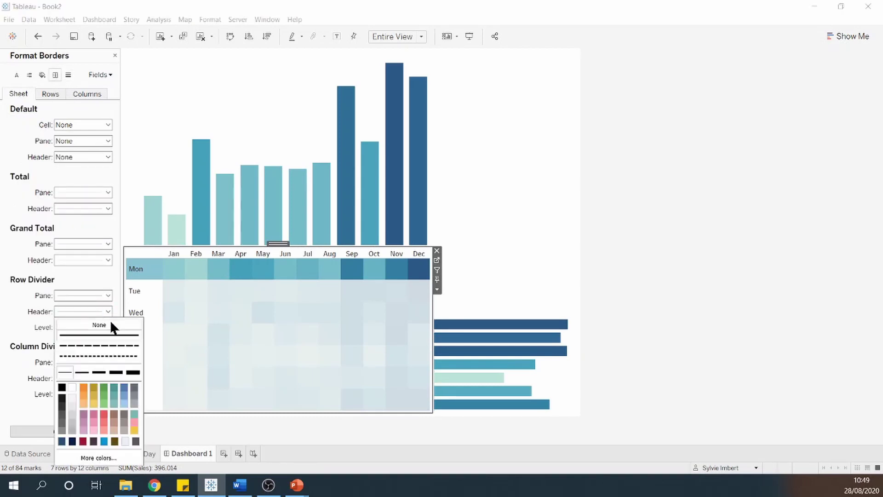
{"action": "left_click", "coordinate": [109, 324]}
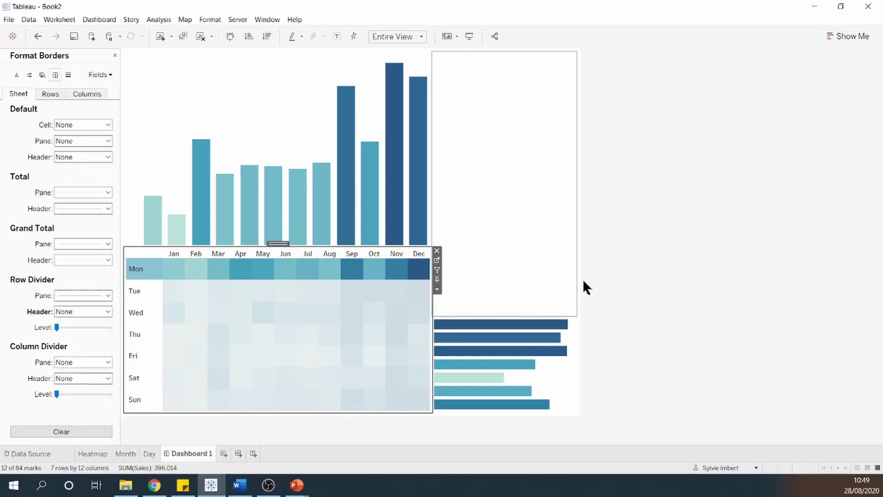
{"action": "left_click", "coordinate": [132, 267]}
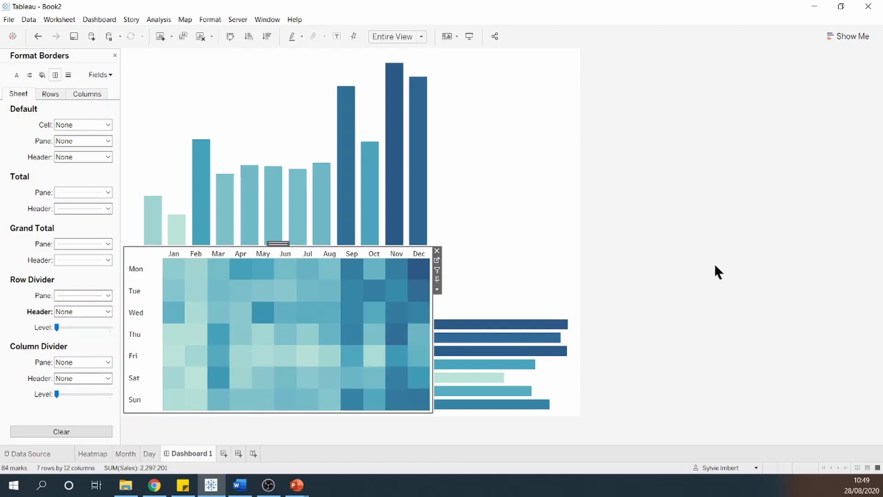
{"action": "left_click", "coordinate": [515, 279]}
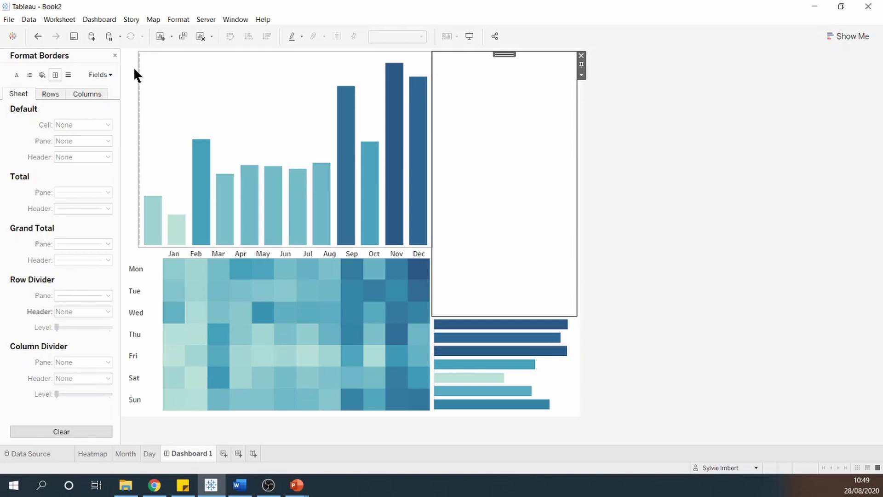
Place a text object above the charts reading 'Daily & monthly sales performance comparison'.
{"action": "left_click", "coordinate": [115, 55]}
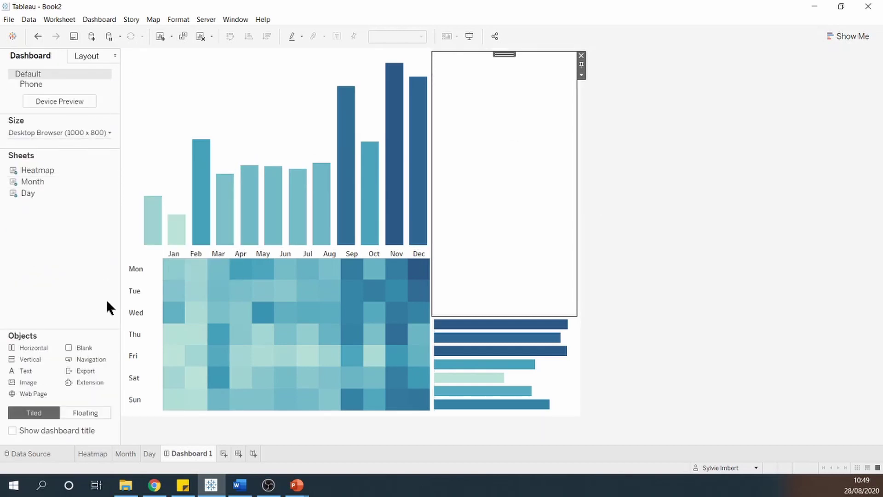
{"action": "mouse_move", "coordinate": [41, 371]}
{"action": "left_mouse_down"}
{"action": "mouse_move", "coordinate": [223, 237]}
{"action": "mouse_move", "coordinate": [411, 56]}
{"action": "left_mouse_up"}
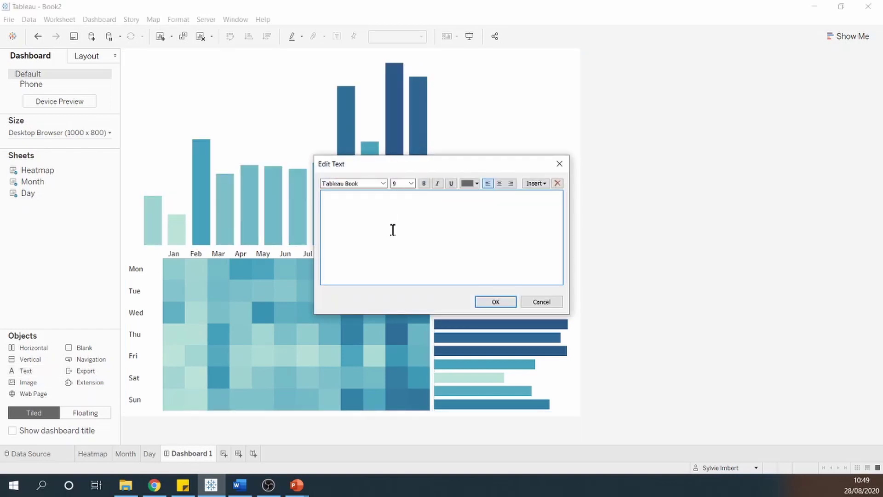
{"action": "type", "text": "Daily &"}
{"action": "type", "text": " mont"}
{"action": "type", "text": "hly sales "}
{"action": "type", "text": "serf"}
{"action": "type", "text": "o"}
{"action": "type", "text": "rmance"}
{"action": "type", "text": " comparison"}
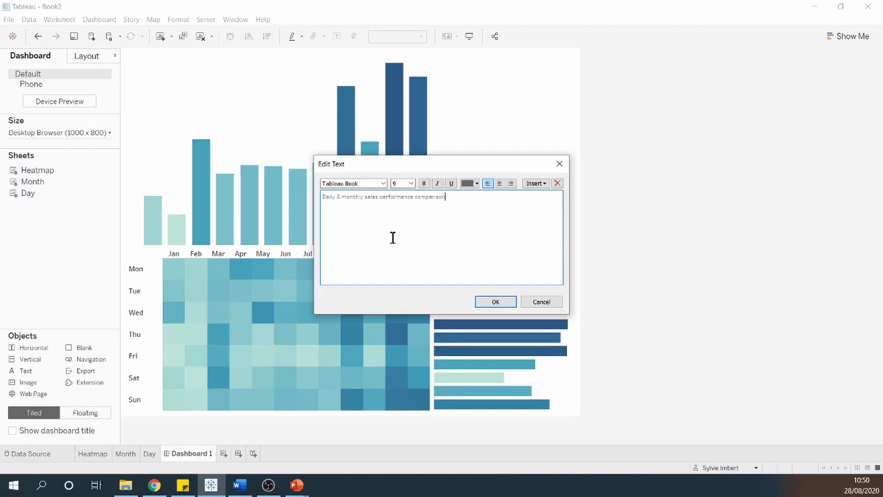
Make the title 22 pt bold and shorten the title area.
{"action": "left_click_drag", "start_coordinate": [465, 198], "coordinate": [322, 197]}
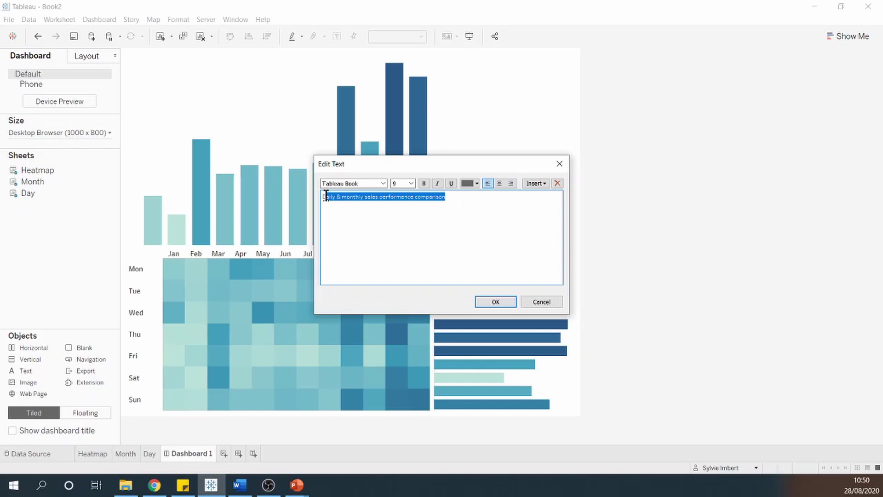
{"action": "left_click", "coordinate": [410, 183]}
{"action": "left_click", "coordinate": [399, 254]}
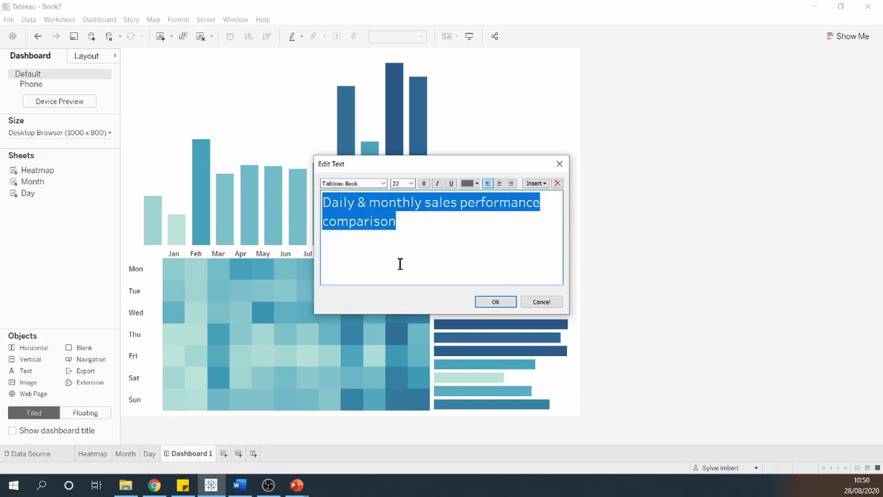
{"action": "left_click", "coordinate": [423, 183]}
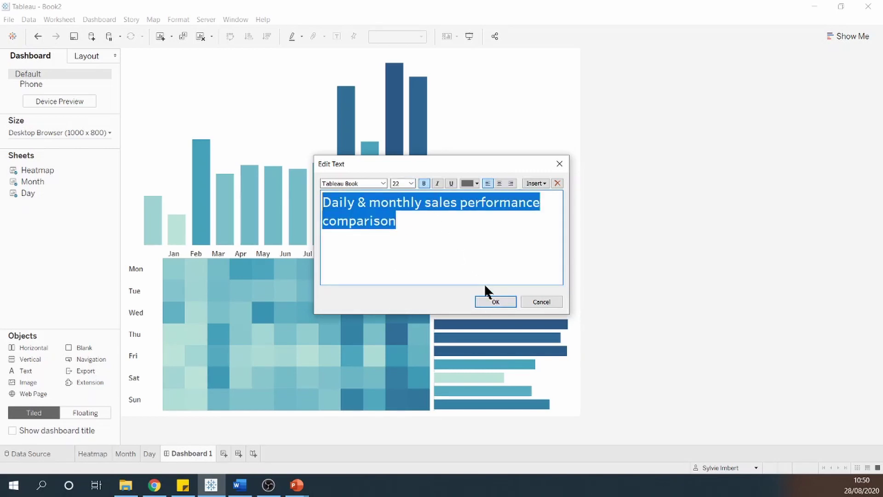
{"action": "left_click", "coordinate": [495, 302]}
{"action": "left_click_drag", "start_coordinate": [420, 232], "coordinate": [423, 88]}
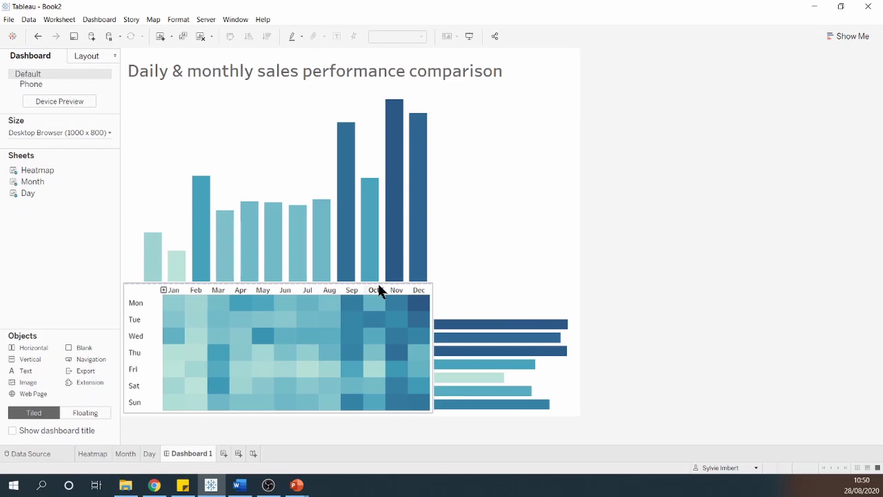
Extend the heatmap upward and narrow the Month chart so Jan lines up with its column.
{"action": "left_click_drag", "start_coordinate": [378, 283], "coordinate": [381, 252]}
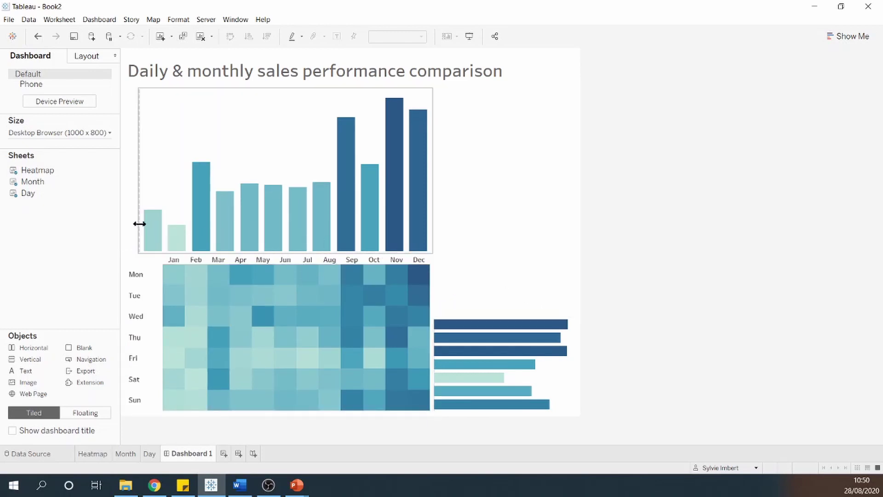
{"action": "left_click_drag", "start_coordinate": [139, 223], "coordinate": [161, 223]}
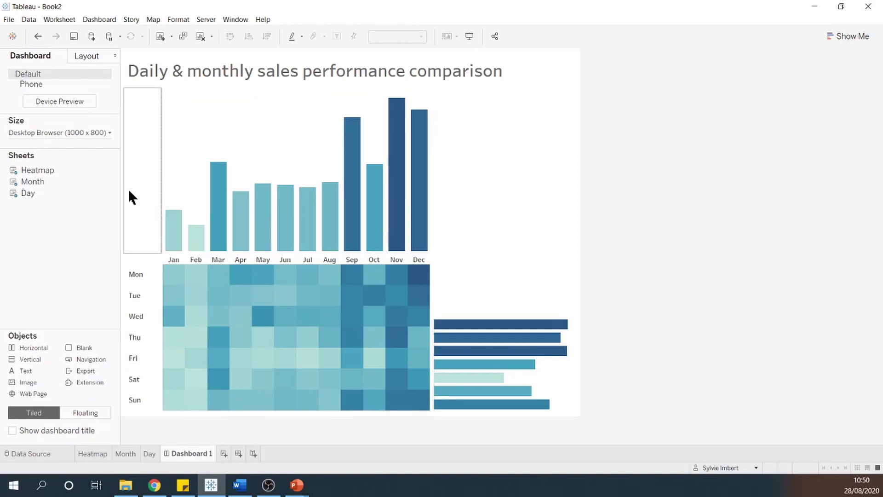
{"action": "mouse_move", "coordinate": [162, 203]}
{"action": "left_mouse_down"}
{"action": "mouse_move", "coordinate": [177, 233]}
{"action": "mouse_move", "coordinate": [194, 354]}
{"action": "mouse_move", "coordinate": [185, 414]}
{"action": "left_mouse_up"}
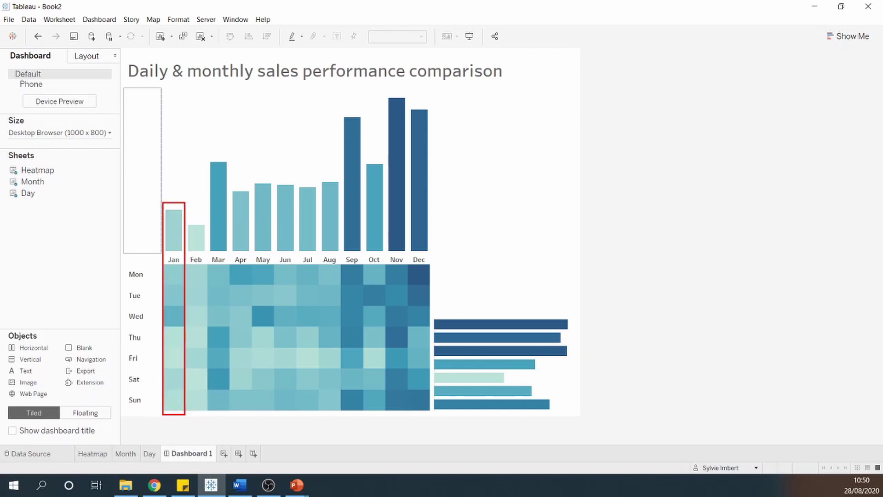
{"action": "key", "text": "Escape"}
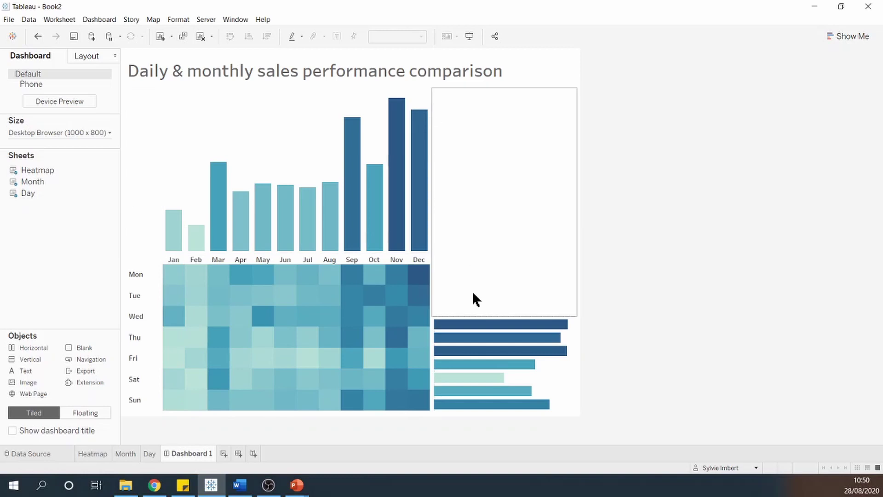
Stretch and nudge the weekday bar chart so Mon through Sun match the heatmap rows.
{"action": "left_click", "coordinate": [485, 322]}
{"action": "left_click_drag", "start_coordinate": [484, 312], "coordinate": [486, 259]}
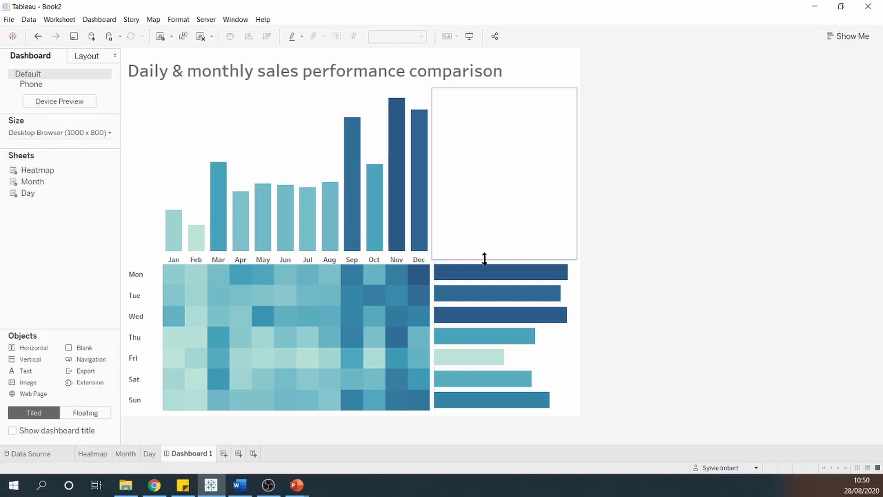
{"action": "left_click", "coordinate": [484, 261]}
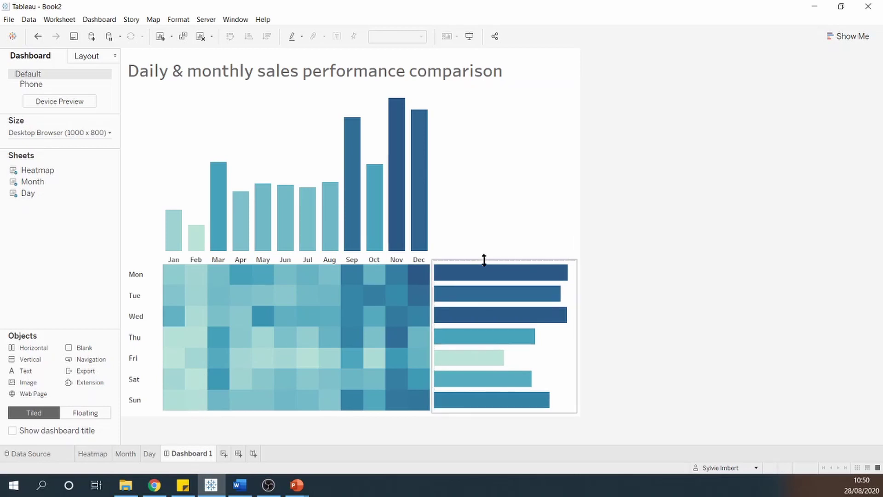
{"action": "left_click_drag", "start_coordinate": [484, 260], "coordinate": [484, 262]}
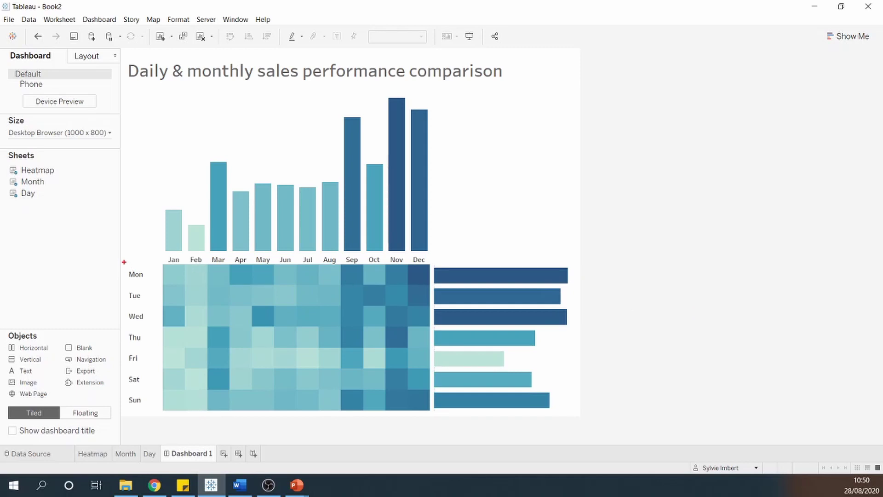
{"action": "mouse_move", "coordinate": [124, 263]}
{"action": "left_mouse_down"}
{"action": "mouse_move", "coordinate": [282, 297]}
{"action": "mouse_move", "coordinate": [585, 286]}
{"action": "left_mouse_up"}
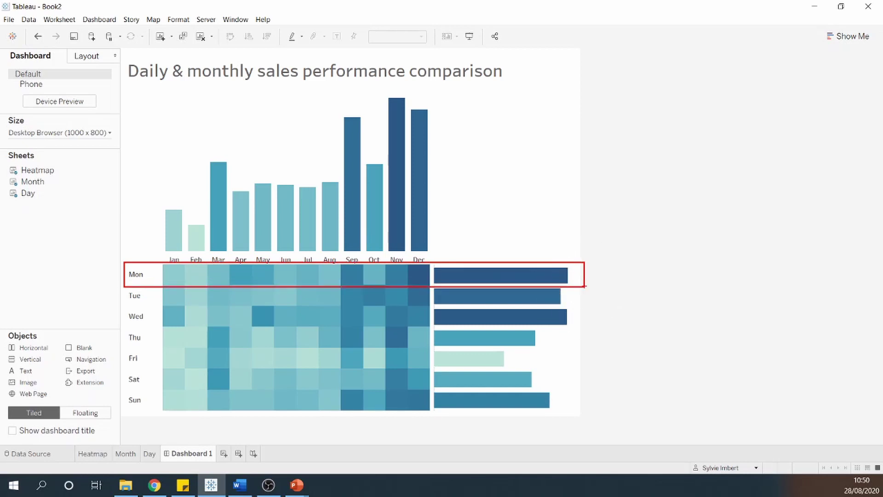
{"action": "key", "text": "Escape"}
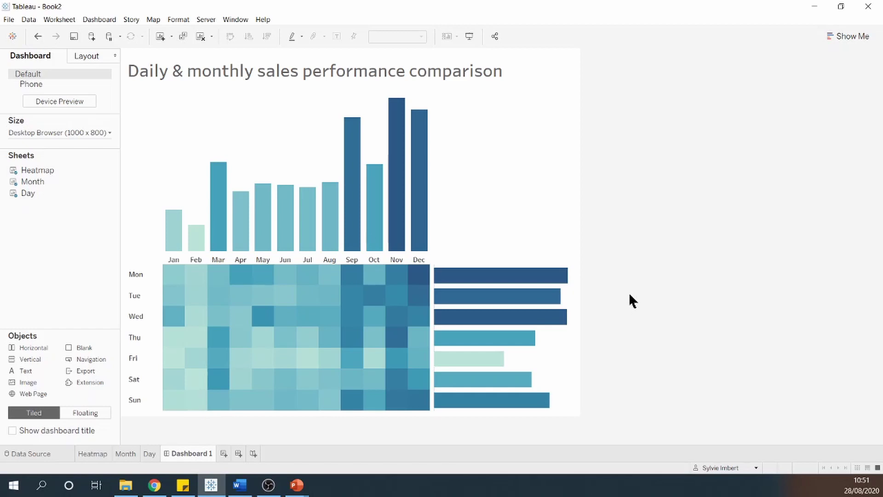
{"action": "mouse_move", "coordinate": [398, 107]}
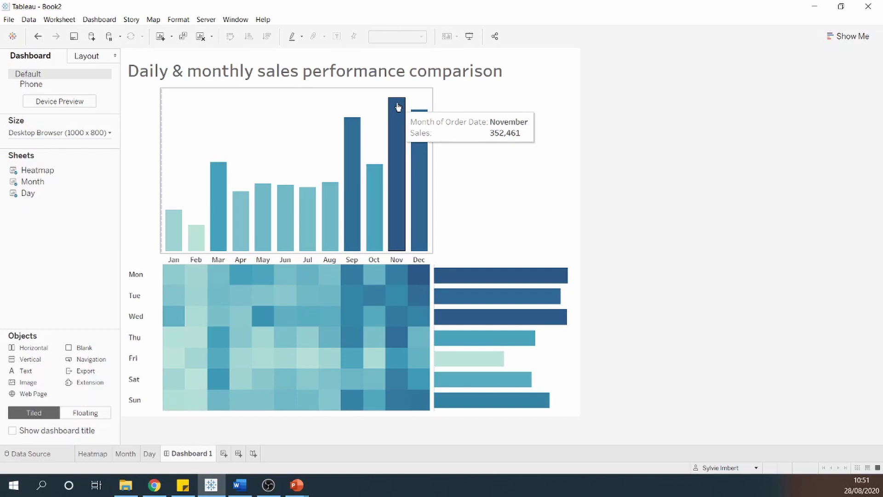
{"action": "mouse_move", "coordinate": [568, 272]}
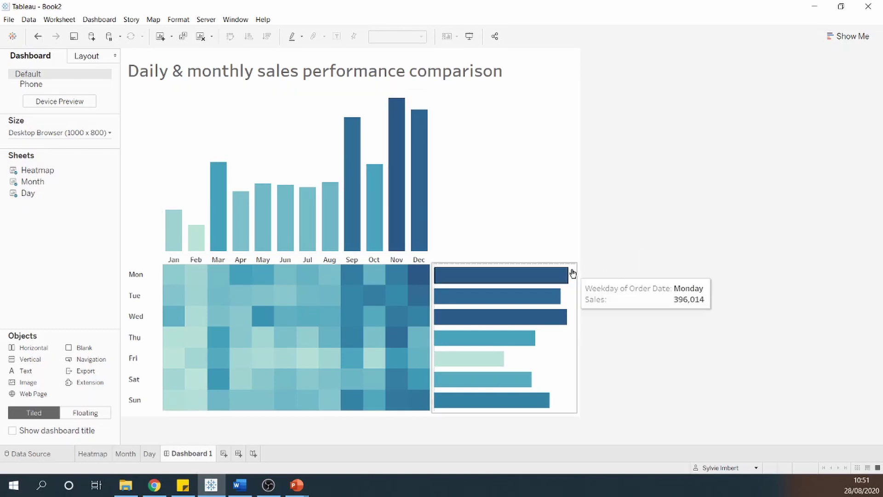